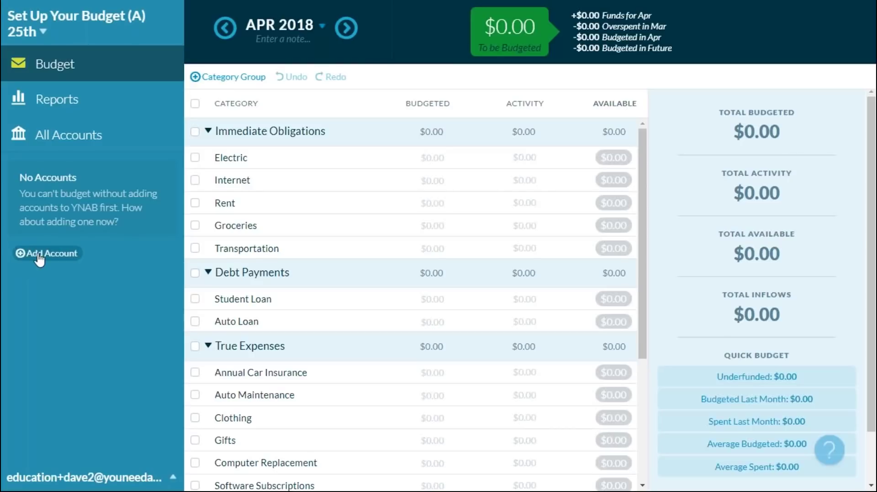
Step: Add an account named Checking without connecting a bank, with account type Checking and today's balance 1640
click(39, 252)
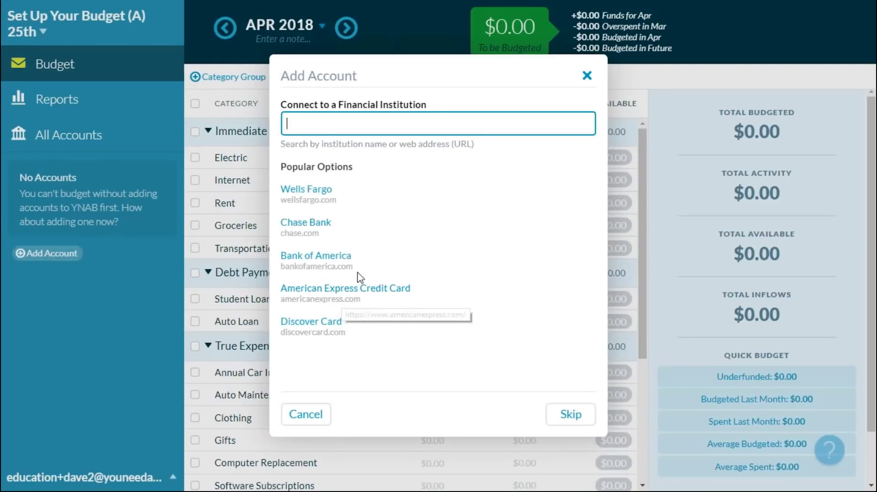
click(570, 418)
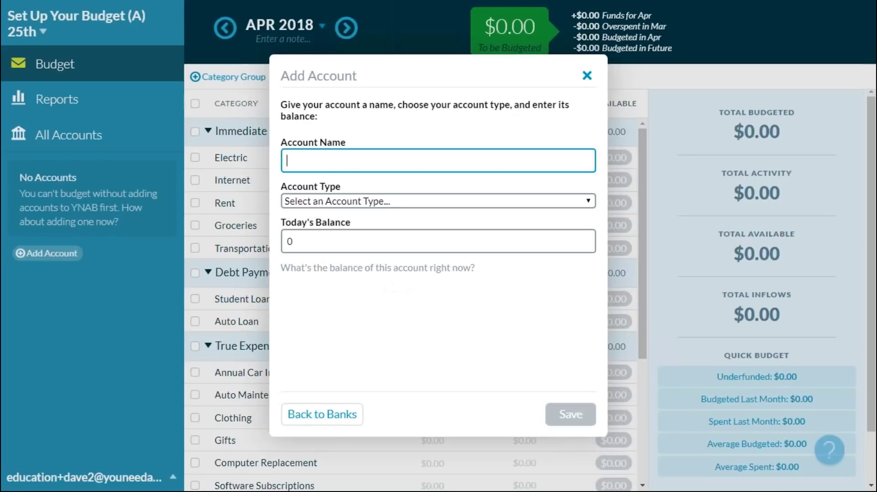
text(Checking)
click(344, 201)
click(316, 242)
click(305, 246)
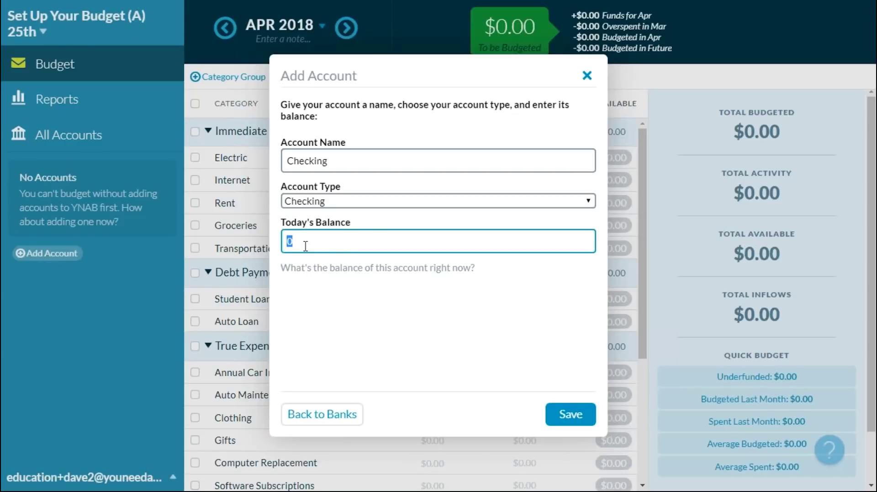
text(1640)
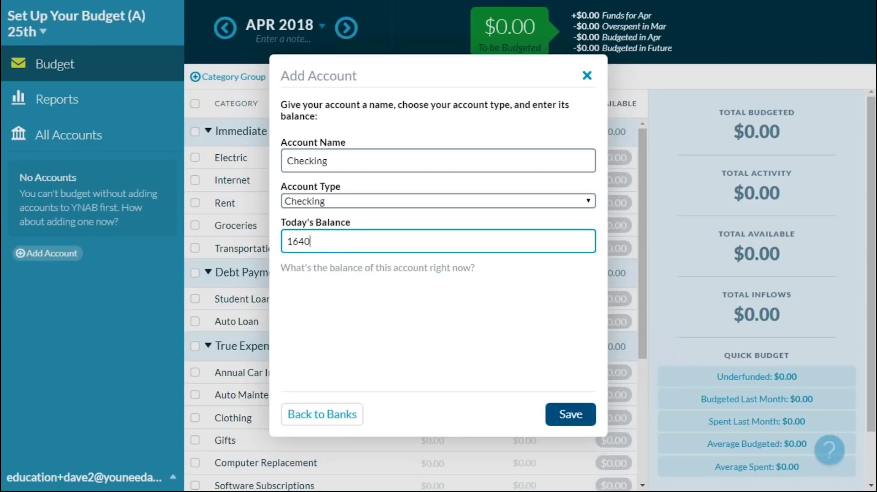
click(564, 414)
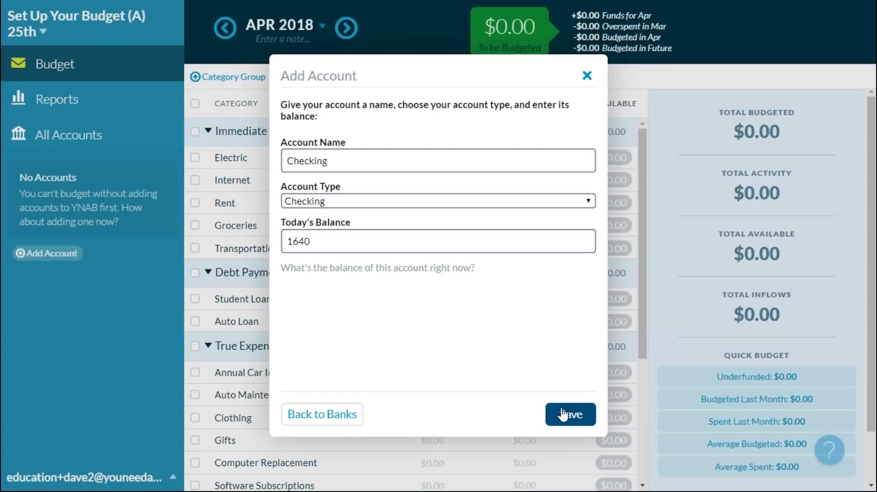
click(566, 414)
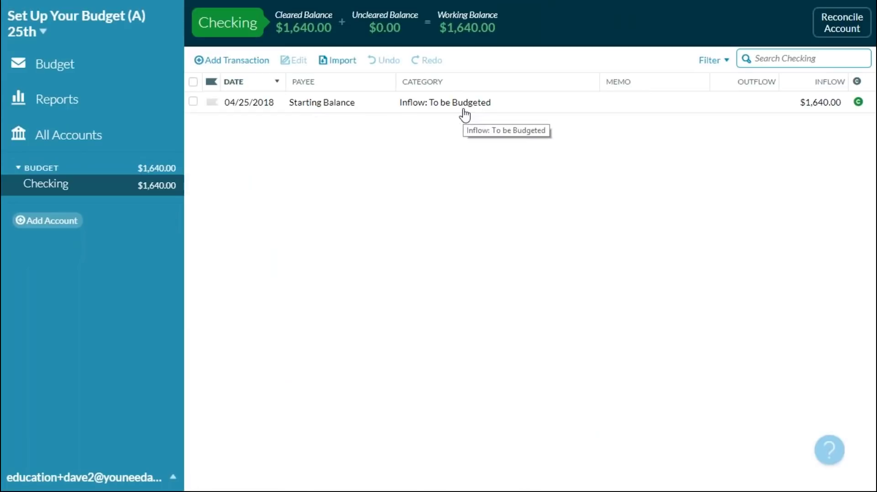
Step: Return to the April 2018 budget and create a monthly funding goal of 100 for the Internet category
click(116, 77)
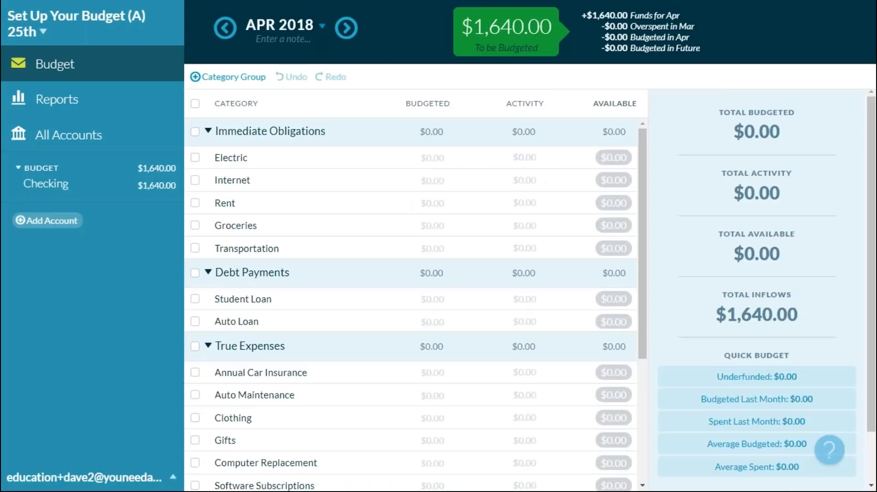
click(413, 203)
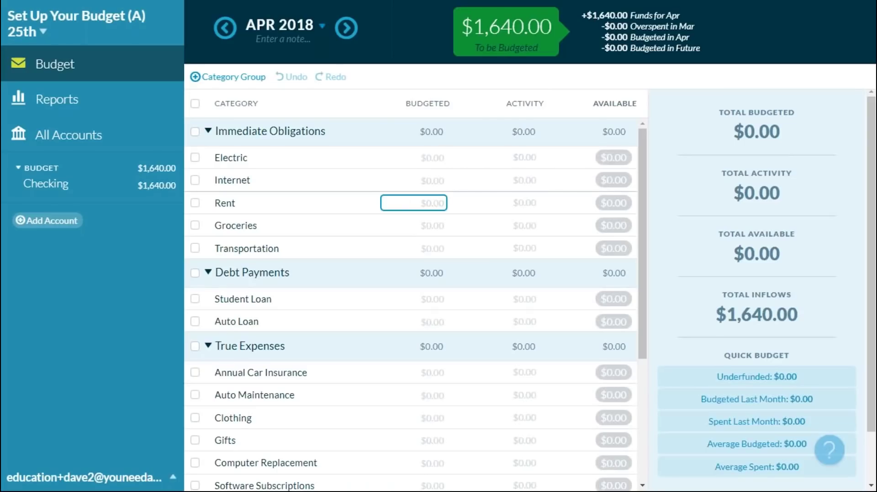
click(485, 180)
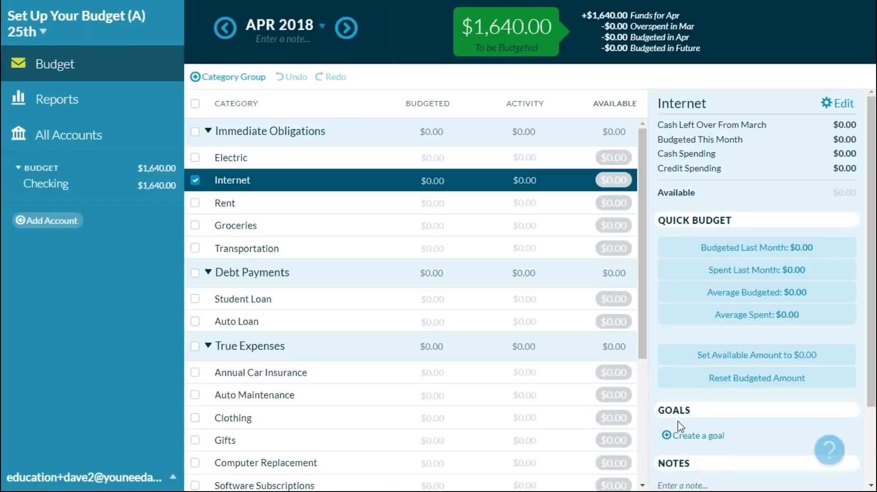
click(694, 436)
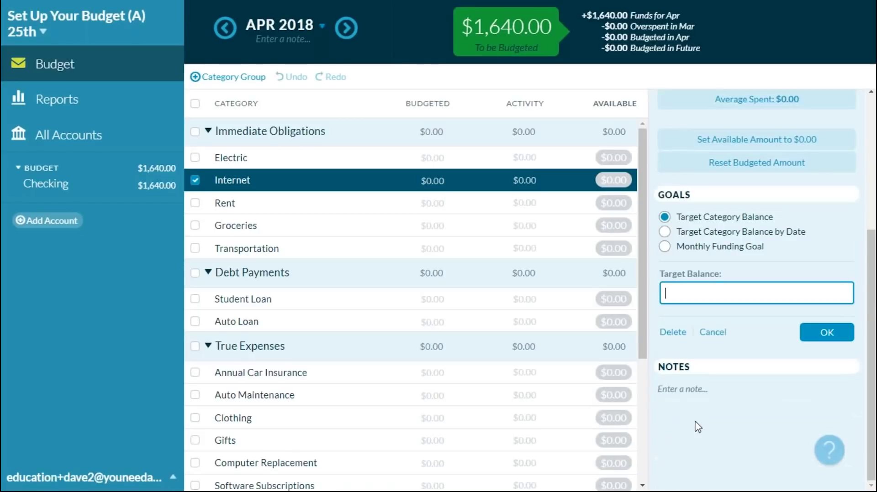
click(665, 247)
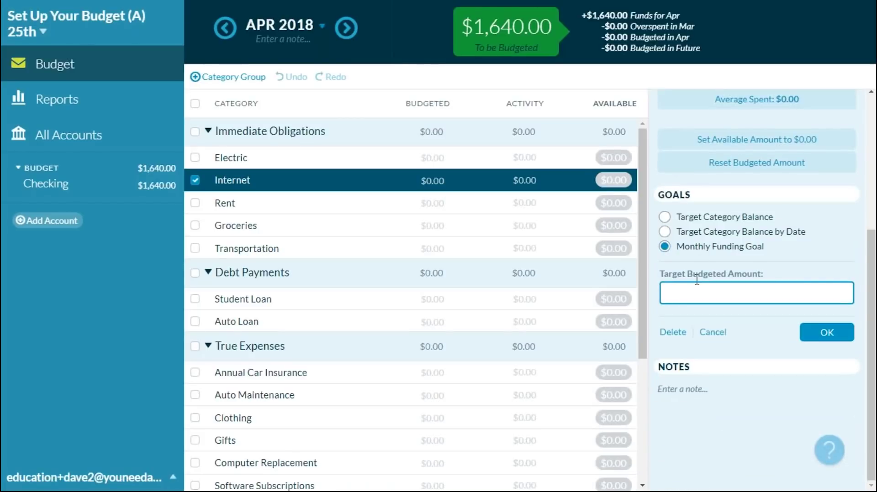
text(100)
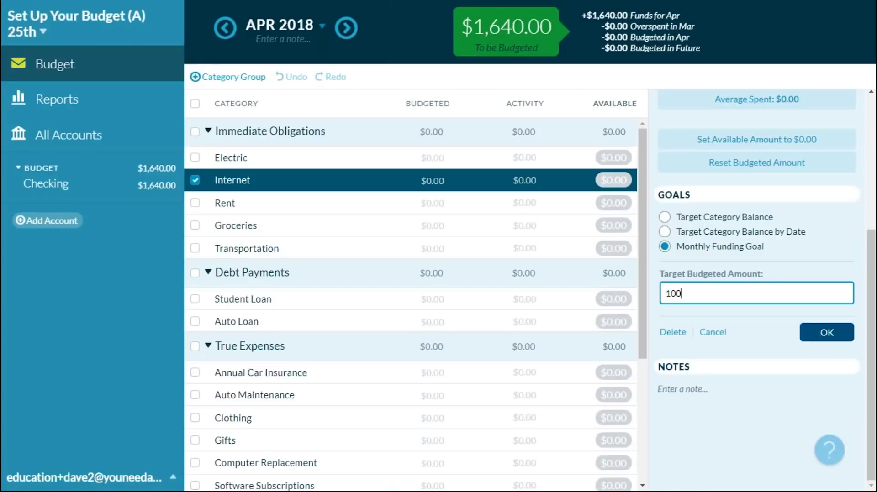
click(814, 337)
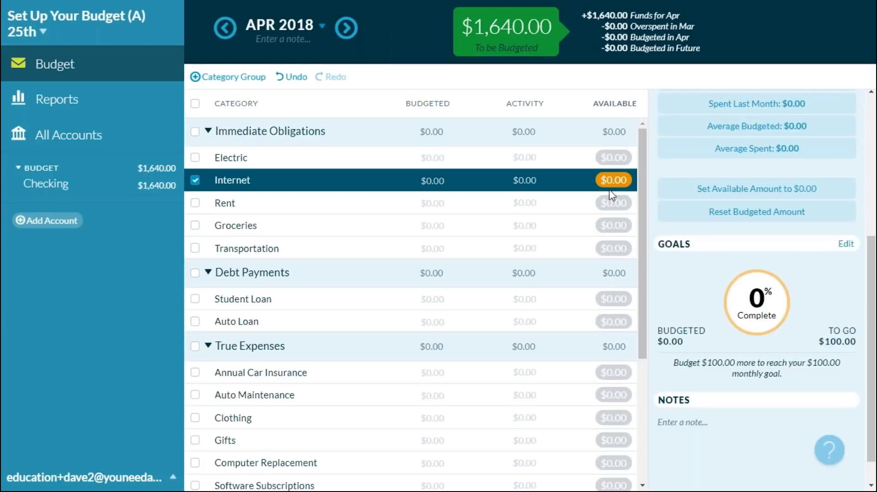
Step: Add the due date to the Internet category's name so it reads Internet 7th
click(232, 181)
text(7th)
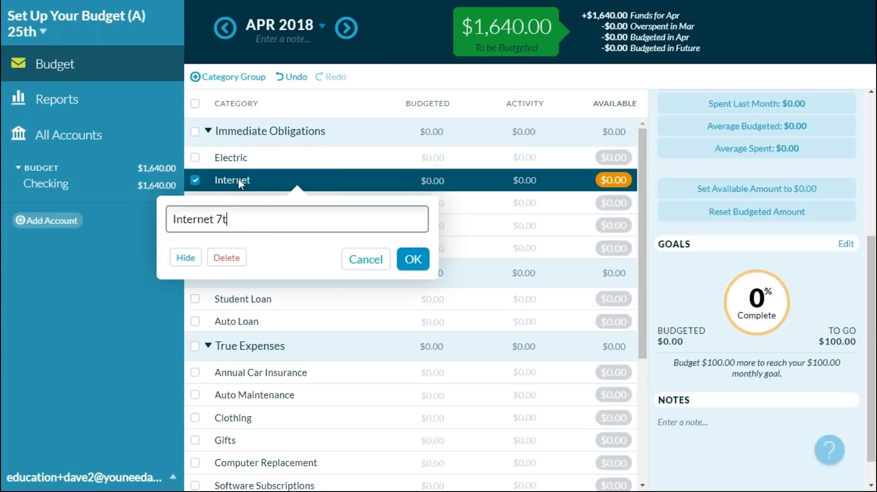
click(413, 261)
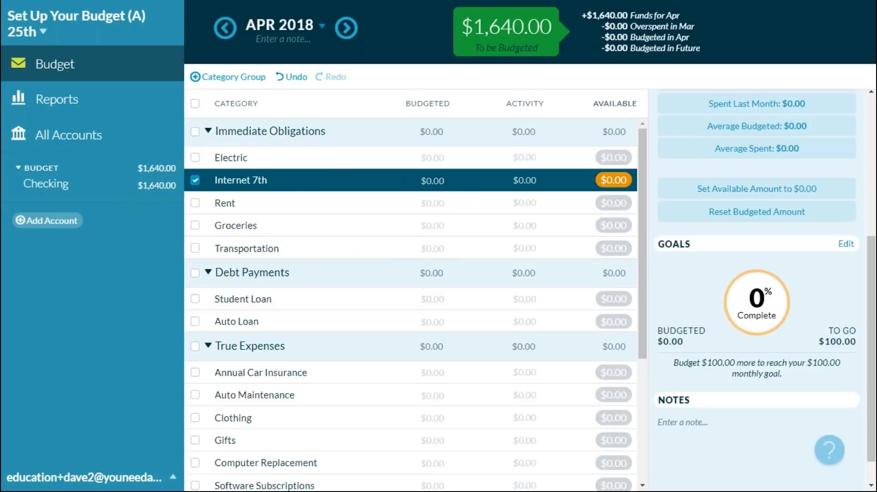
Step: Create a Target Category Balance by Date goal of 600 by September 2018 for Annual Car Insurance
click(497, 378)
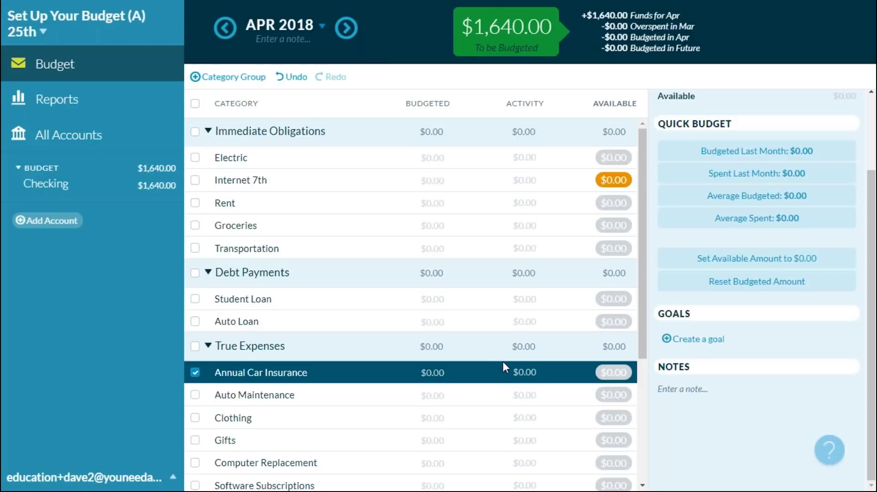
click(695, 342)
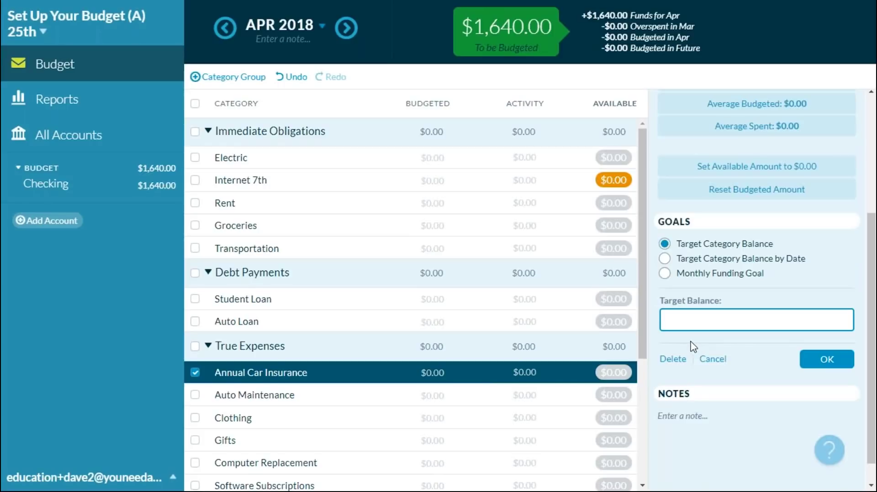
click(666, 260)
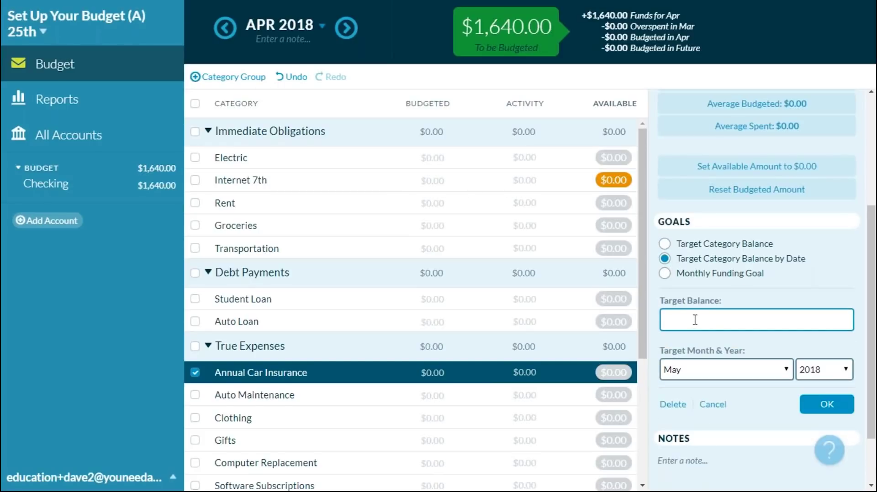
text(600)
click(726, 375)
click(684, 317)
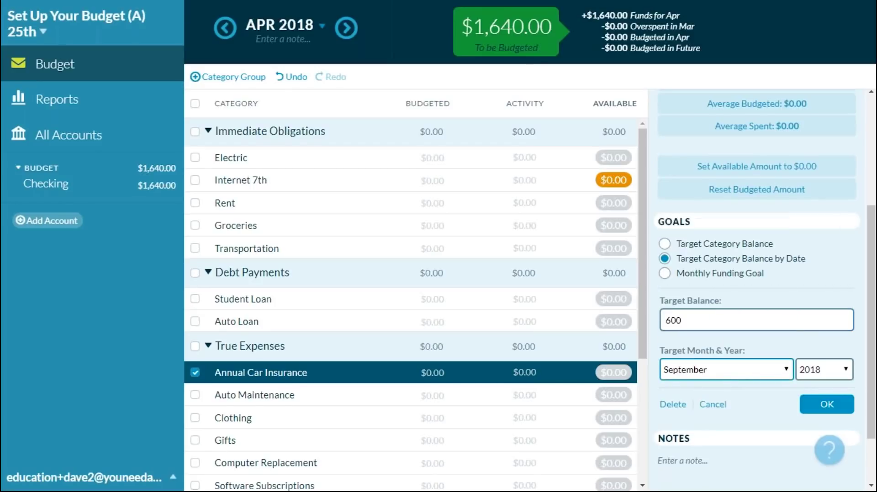
click(815, 405)
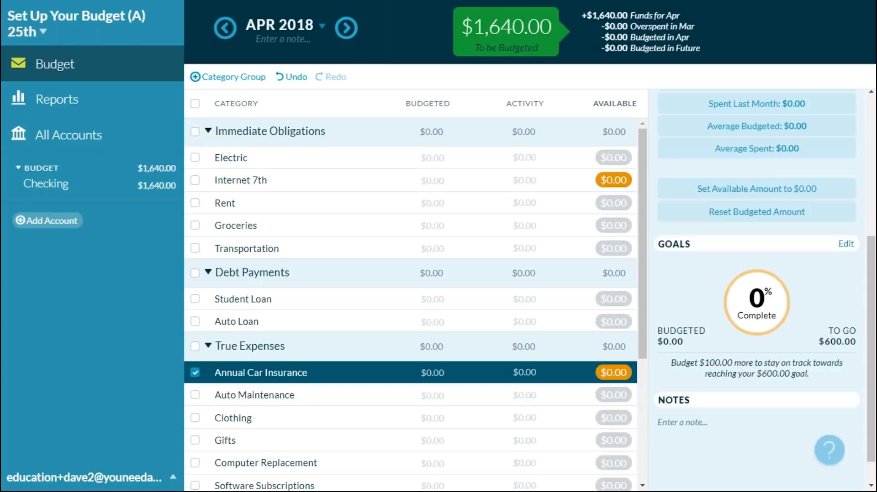
Step: Switch to the existing budget Set Up Your Budget (B) 25th
click(43, 25)
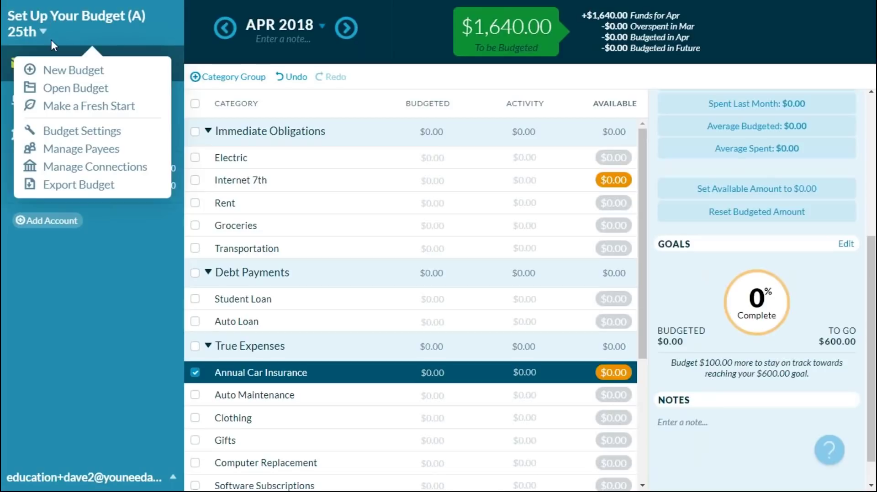
click(69, 89)
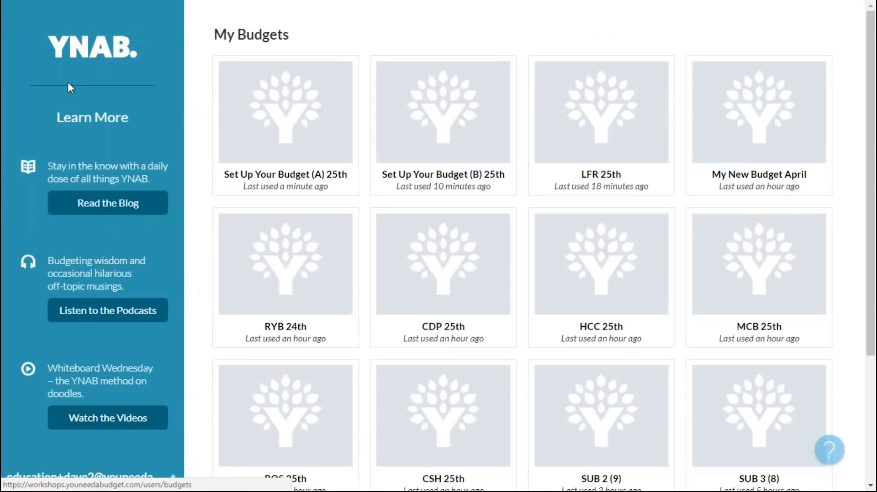
click(446, 143)
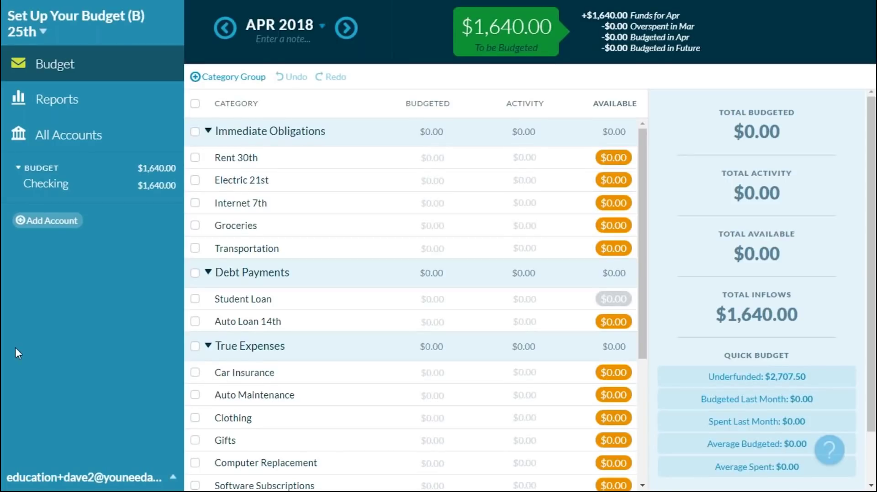
Step: Arrange Internet 7th, Auto Loan 14th, Electric 21st and Rent 30th by due date under Immediate Obligations, and delete the Debt Payments category group
drag(240, 322, 239, 191)
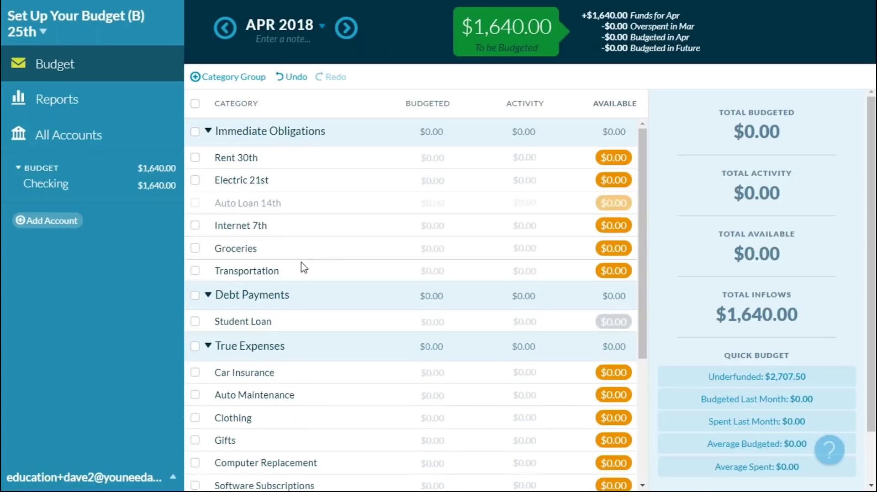
drag(237, 231, 242, 155)
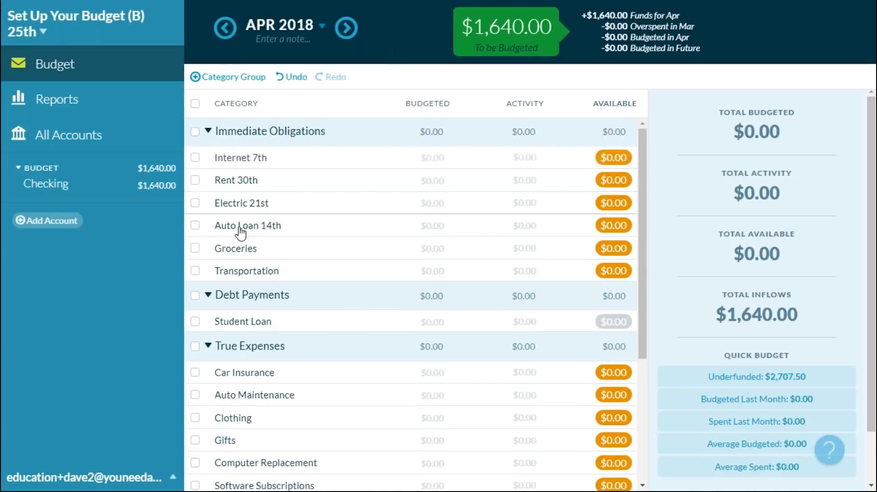
drag(241, 231, 287, 230)
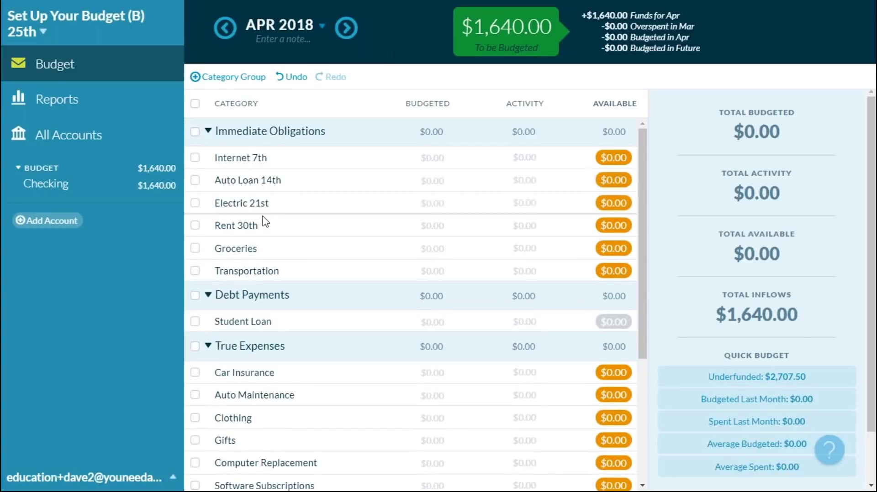
click(252, 295)
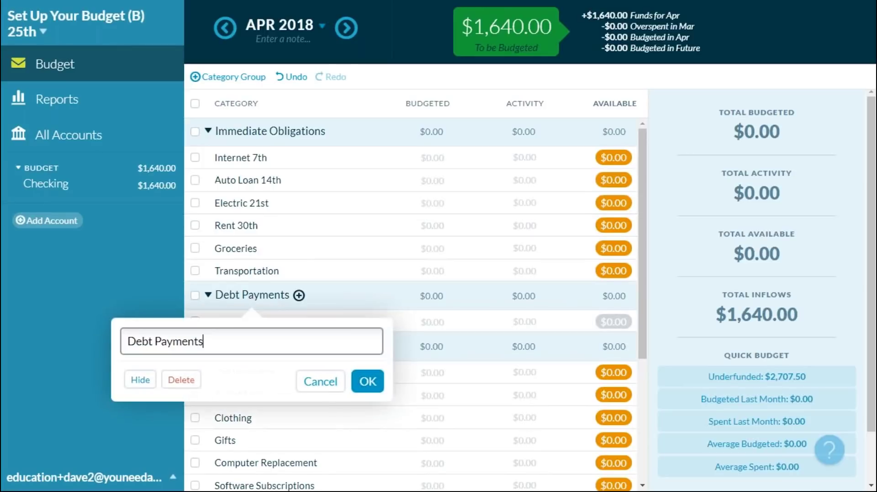
click(181, 385)
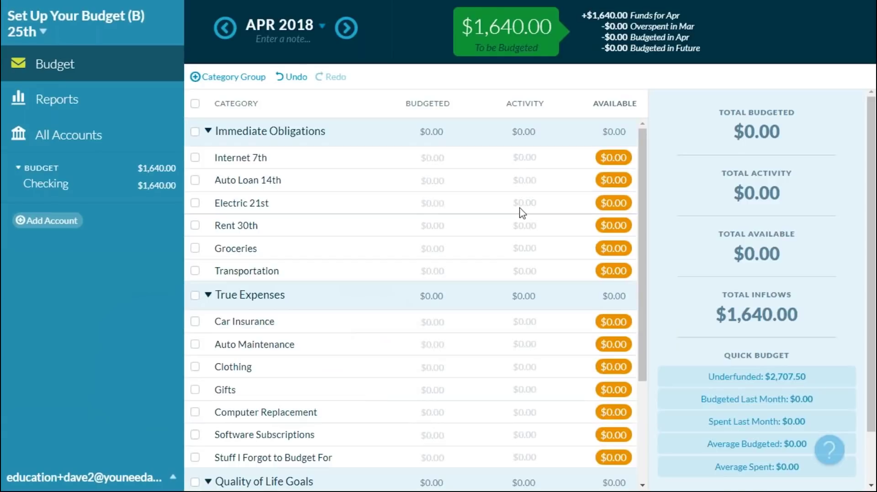
Step: Examine the goal targets of Internet 7th and Groceries, and compare the underfunded total of all categories with the money to be budgeted
click(555, 157)
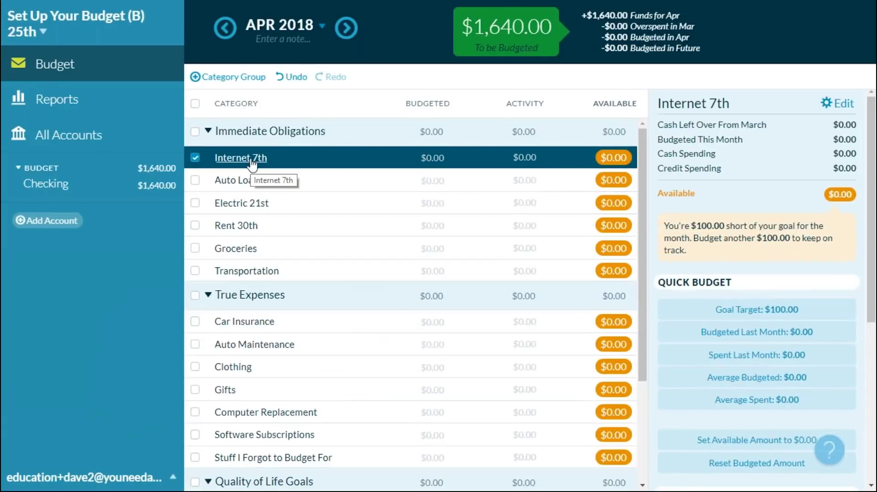
click(562, 252)
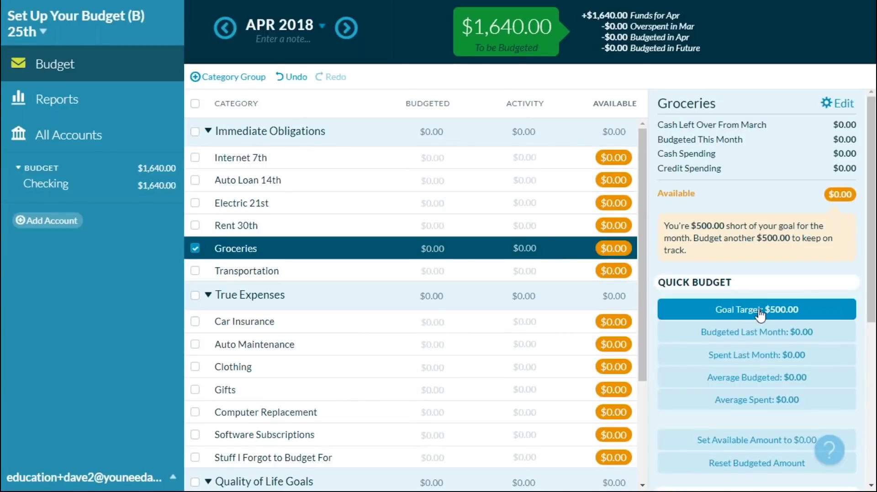
click(196, 248)
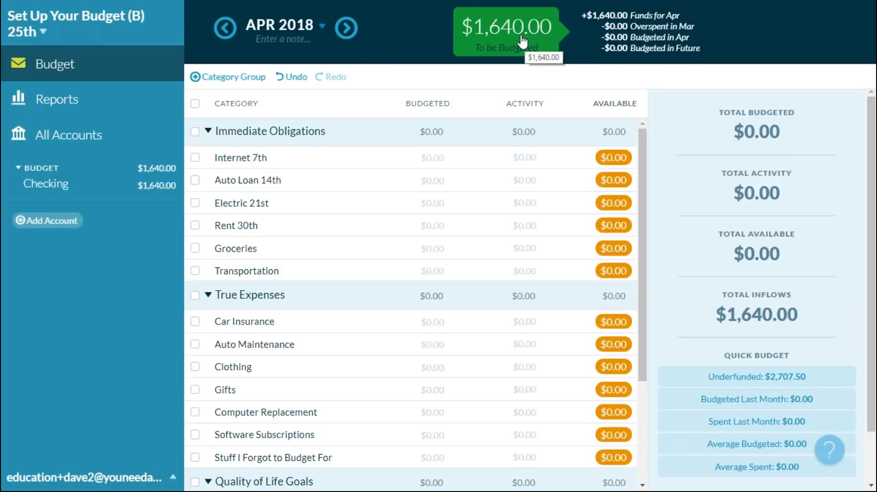
click(195, 105)
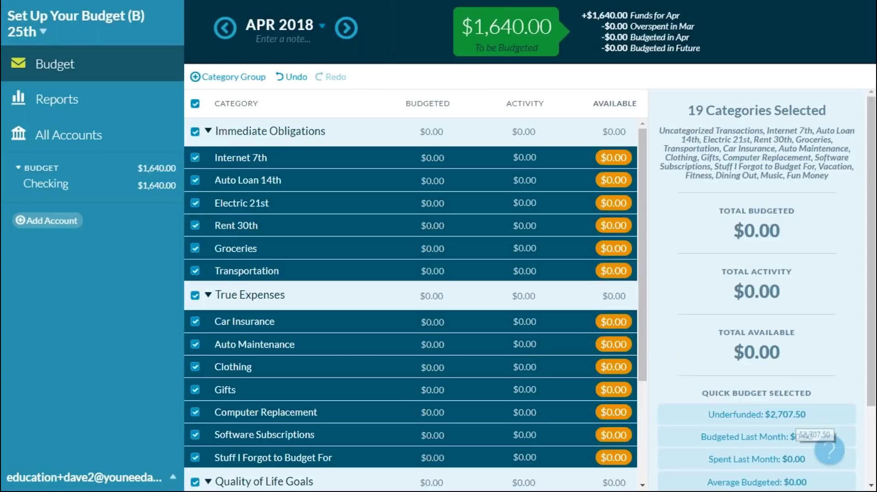
click(194, 104)
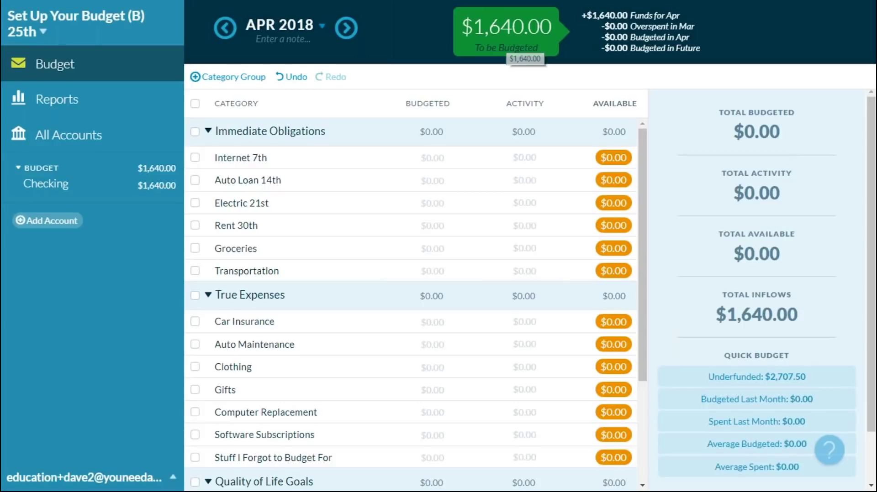
Step: Budget 800 for Rent 30th in April 2018
click(434, 225)
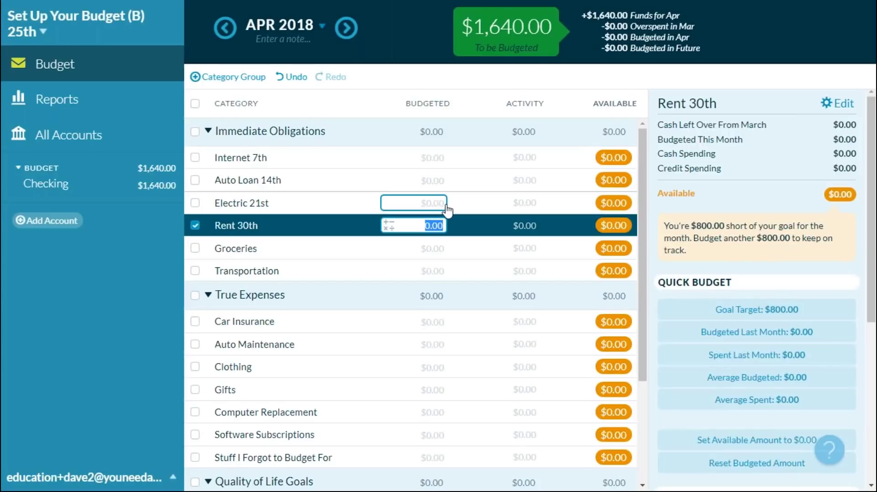
text(800)
key(Return)
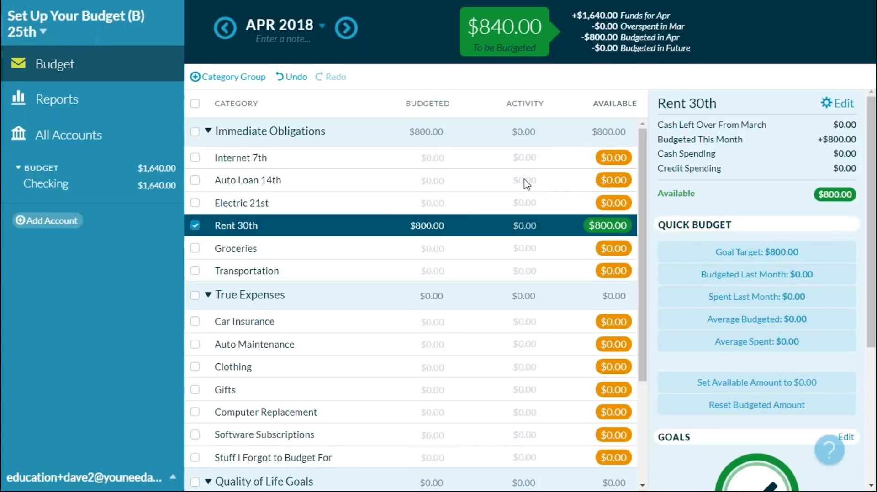
Step: Budget 100 for Internet 7th in April 2018
click(431, 156)
click(431, 157)
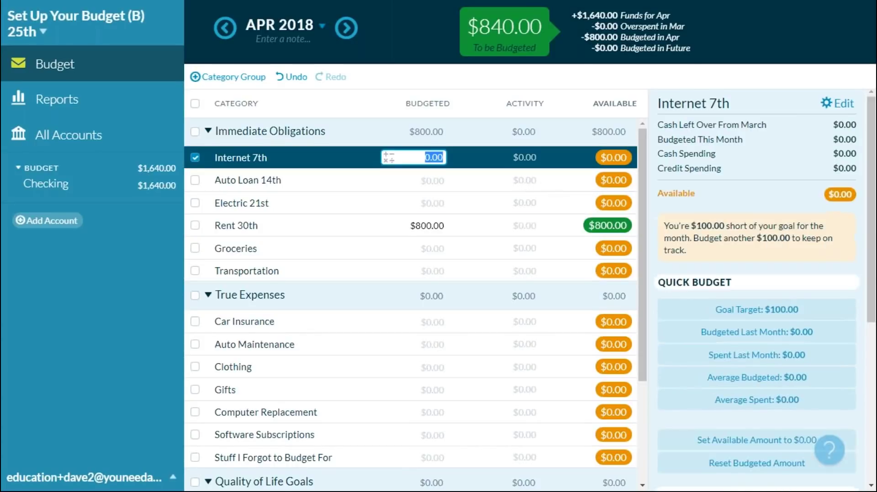
text(100)
key(Return)
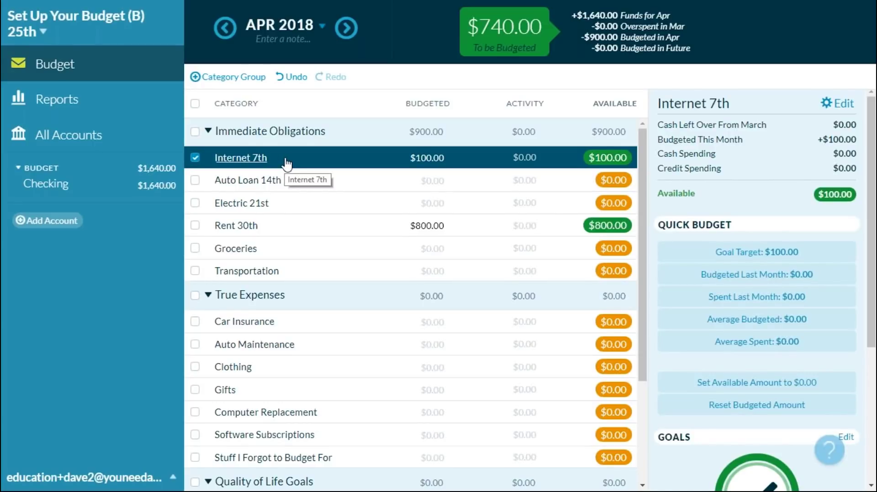
Step: Budget 100 for Auto Loan 14th and 40 for Electric 21st under Immediate Obligations
click(436, 180)
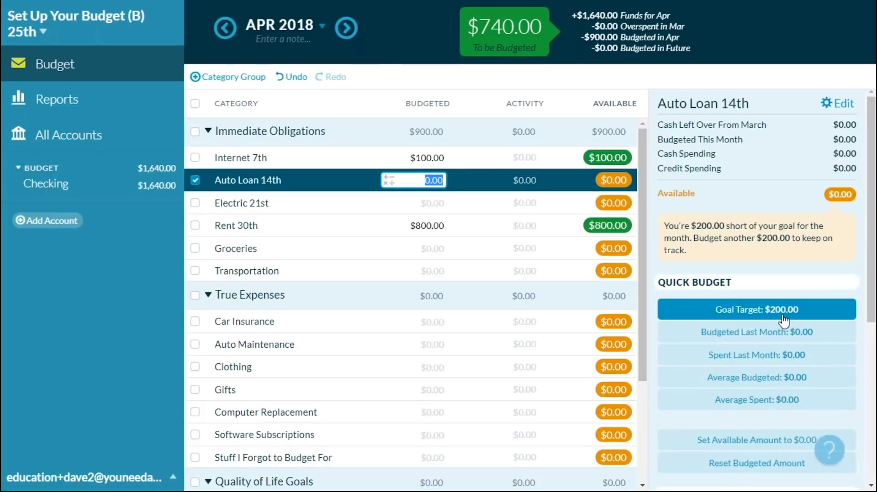
text(100)
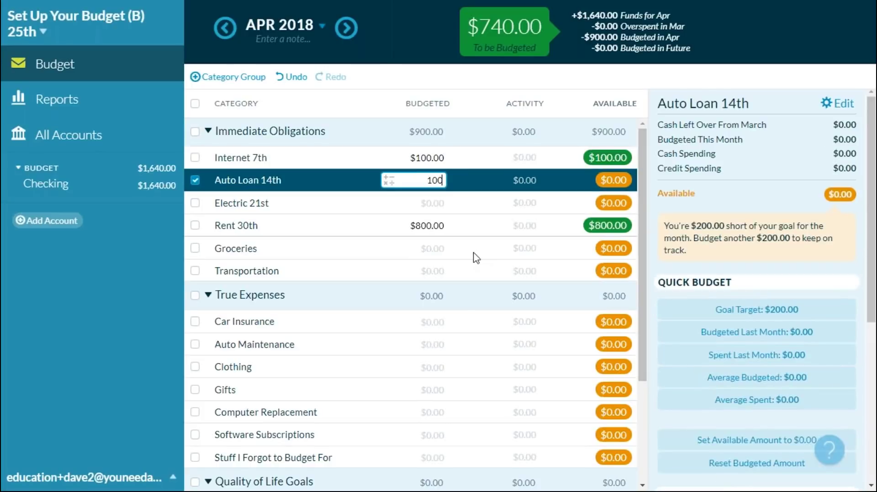
key(Return)
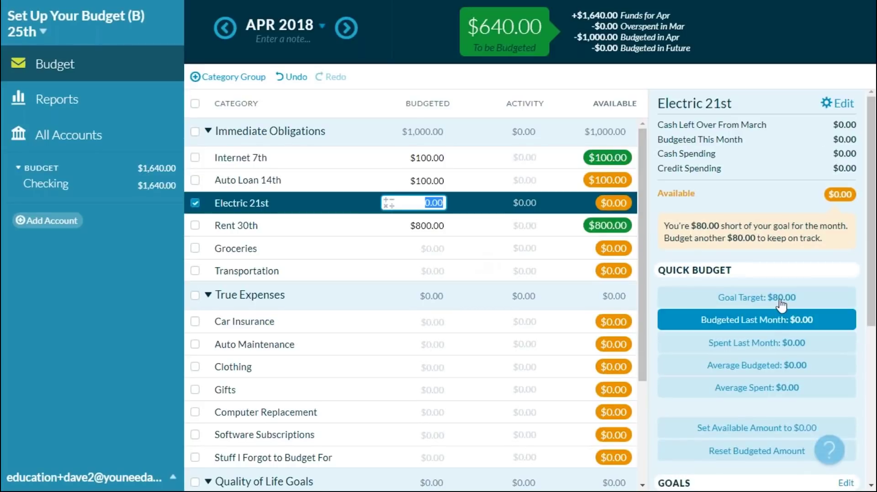
text(40)
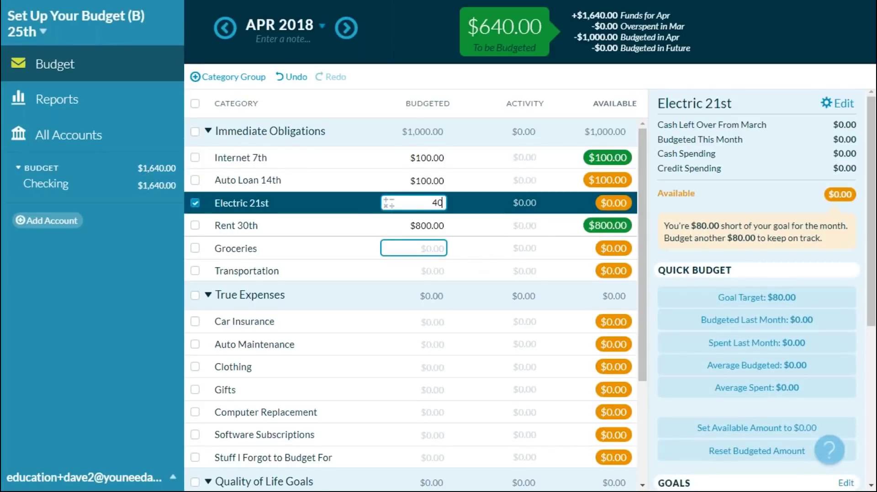
key(Return)
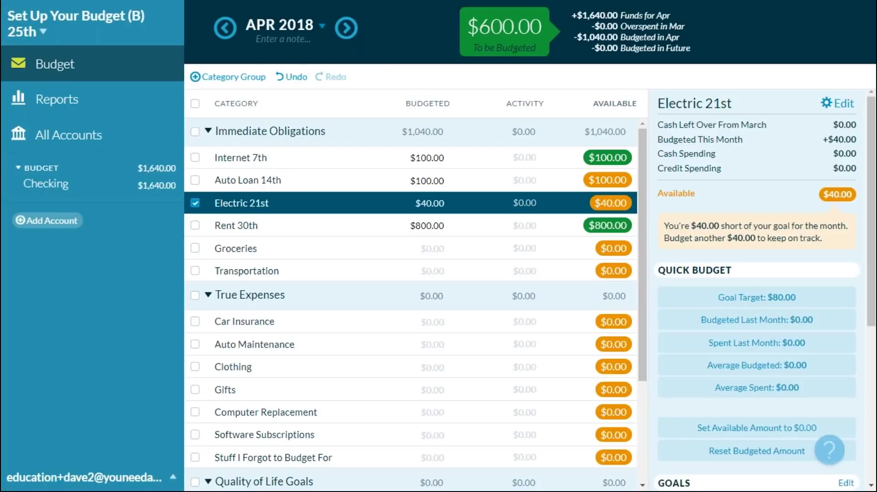
Step: Budget 250 for Groceries and 100 for Transportation under Immediate Obligations
click(438, 248)
text(250)
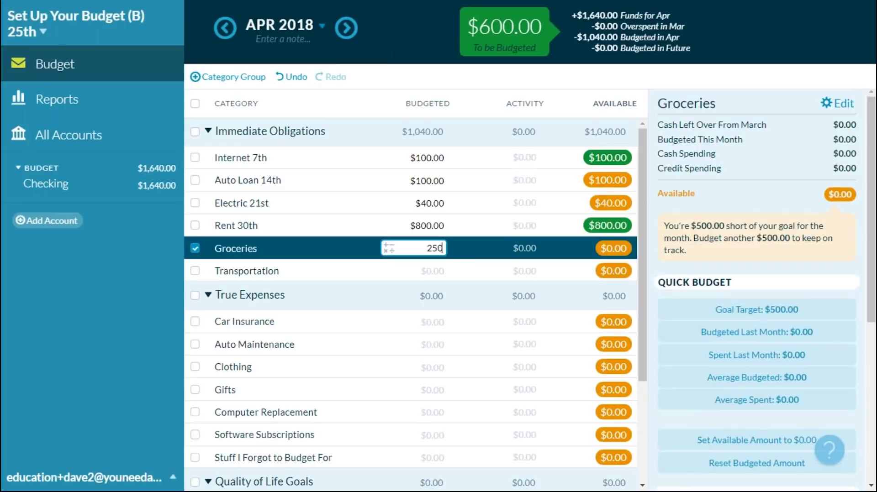
key(Return)
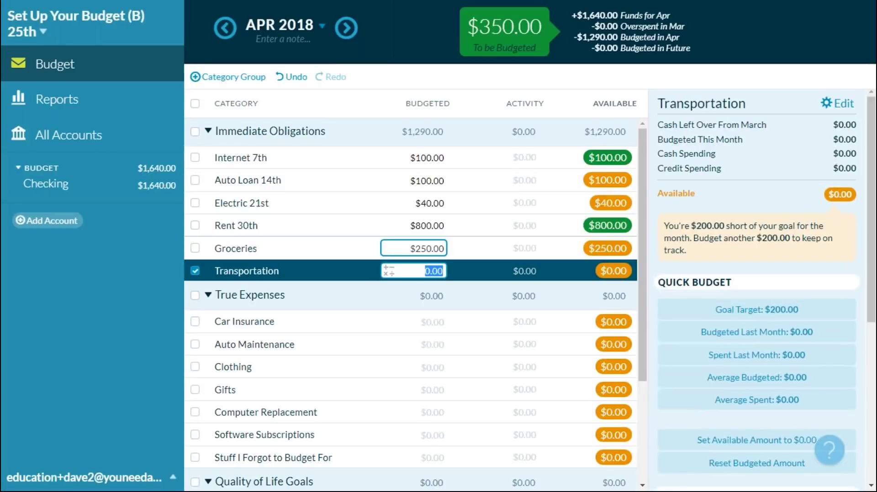
text(100)
key(Return)
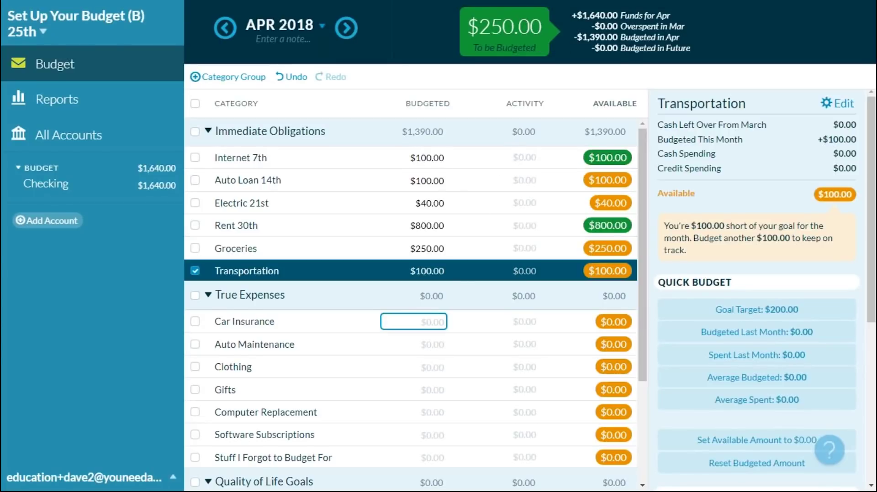
Step: Budget 100 each for Car Insurance and Auto Maintenance under True Expenses
click(418, 321)
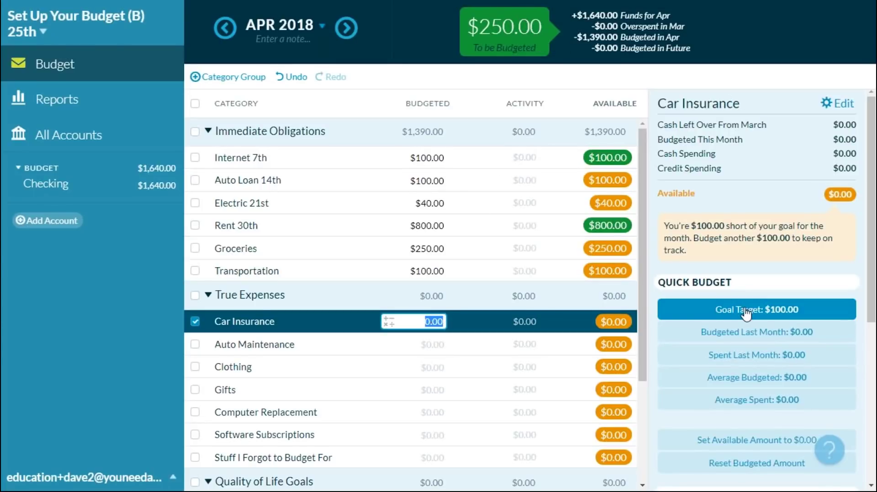
text(100)
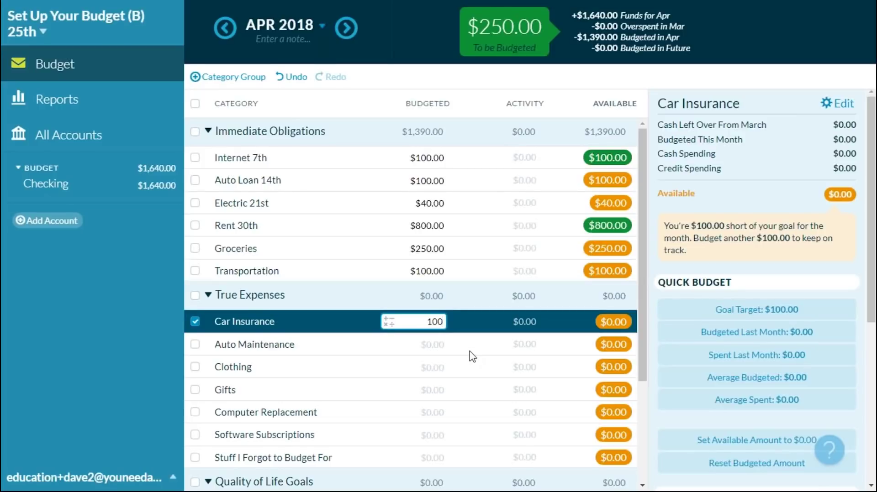
key(Return)
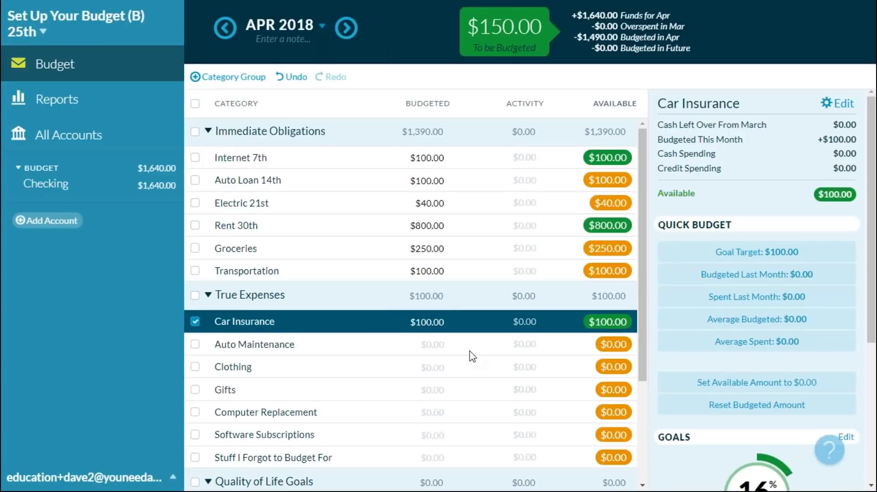
click(470, 352)
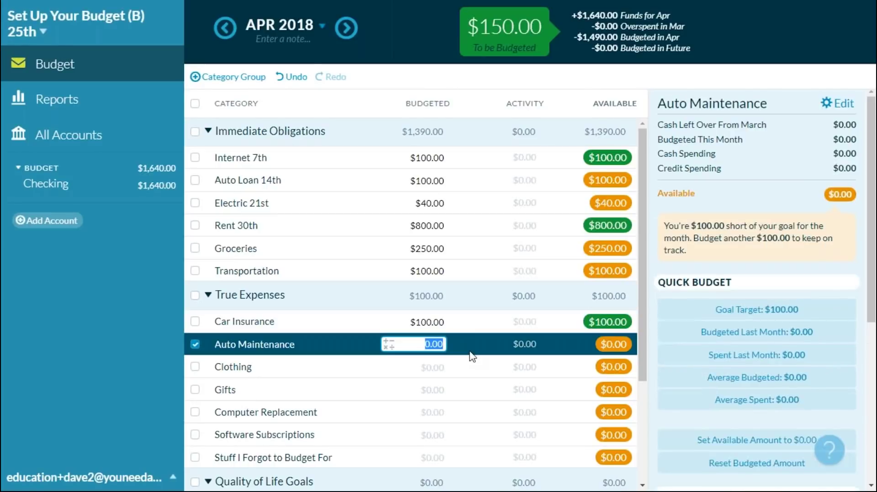
text(100)
key(Return)
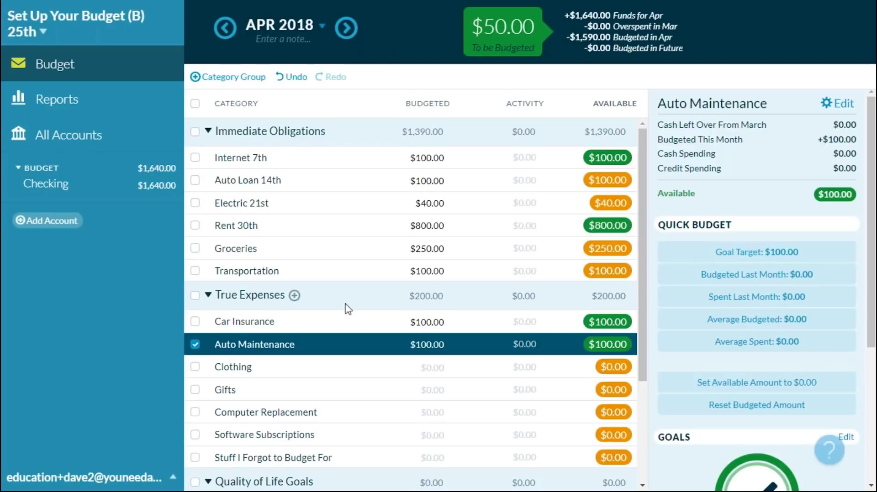
Step: Budget 30 for Dining Out and 20 for Fun Money under Just for Fun
scroll(372, 319, down, 3)
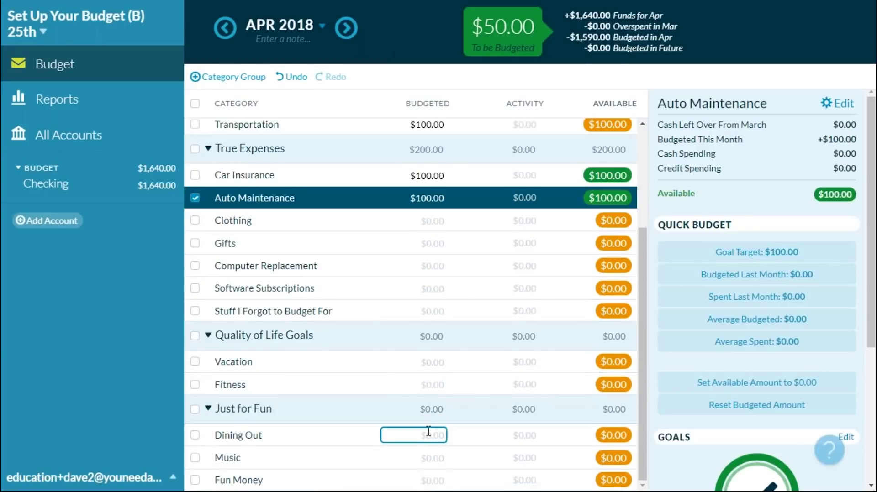
click(428, 433)
text(39)
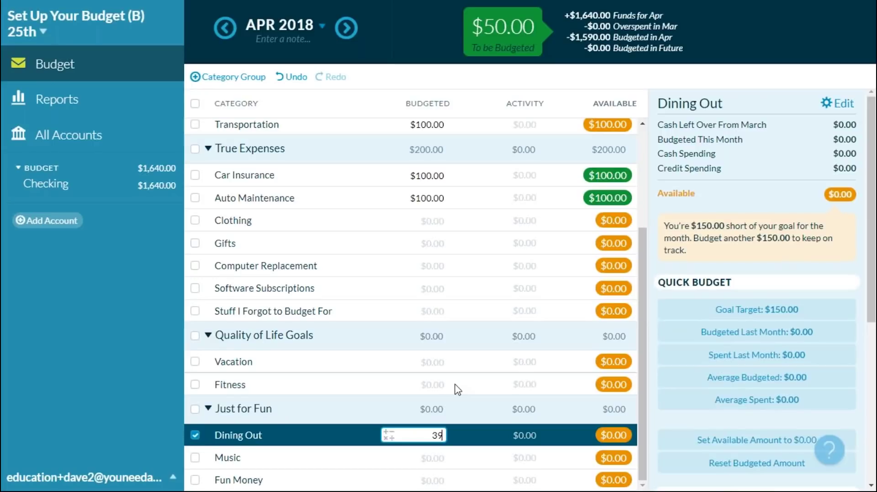
key(BackSpace)
text(0)
key(Tab)
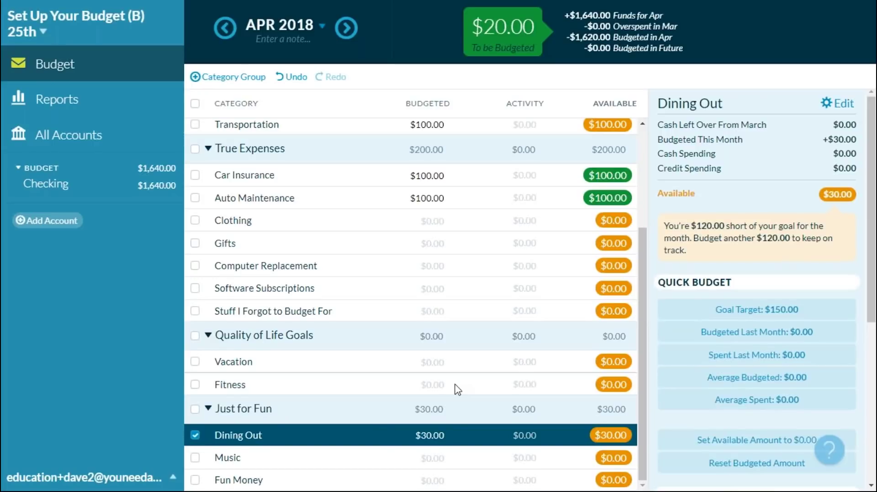
key(Tab)
text(20)
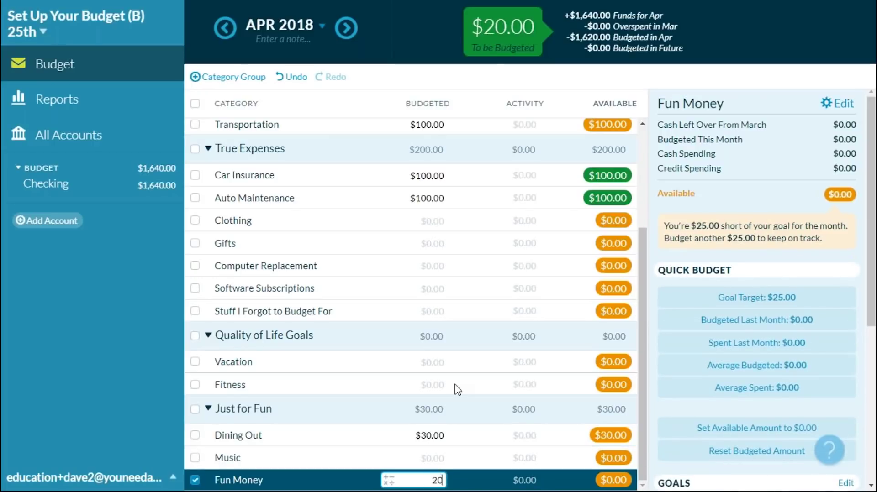
key(Return)
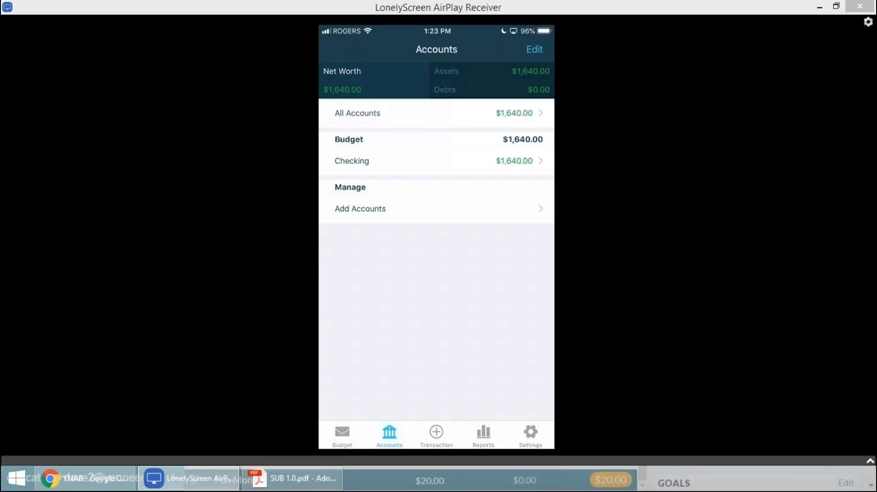
Step: In the YNAB mobile app, open the April 2018 budget and enter a new Checking transaction with an outflow of $40.00
click(343, 436)
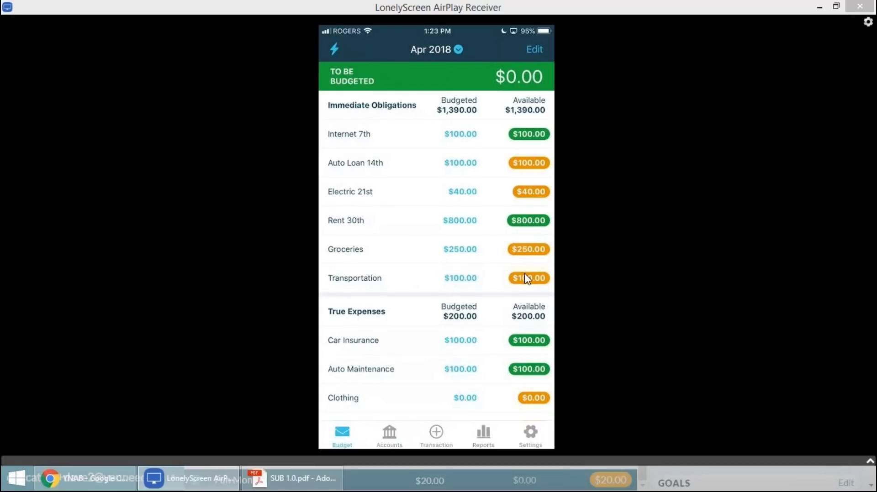
click(438, 436)
text(40.)
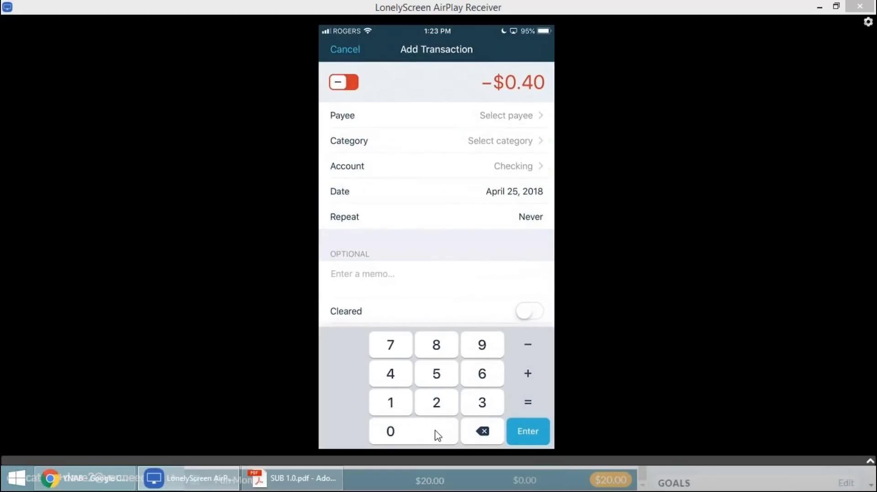
text(00)
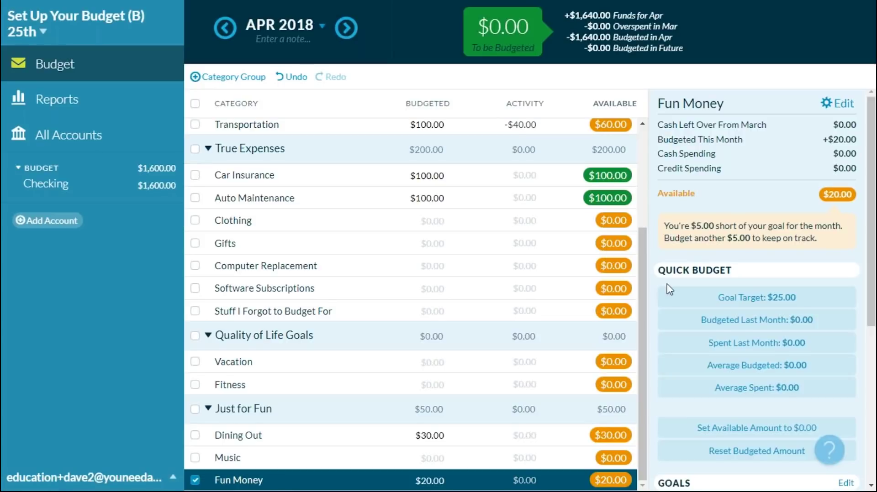
Step: Record an inflow of 1200 from payee Employer in the Checking account, categorized as Inflow: To be Budgeted
drag(640, 286, 634, 150)
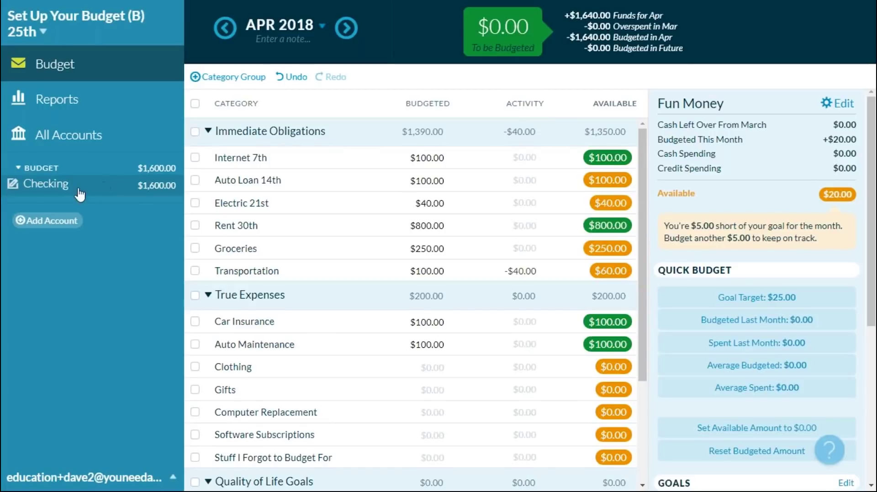
click(63, 191)
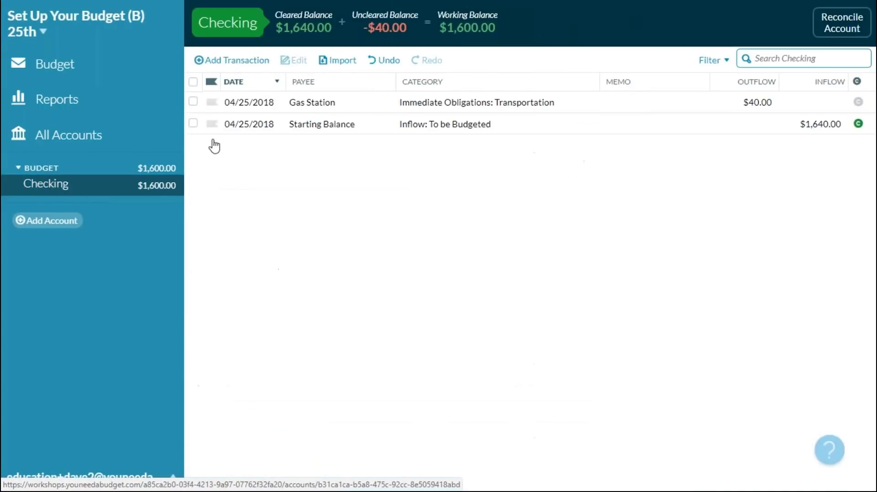
click(234, 64)
click(305, 101)
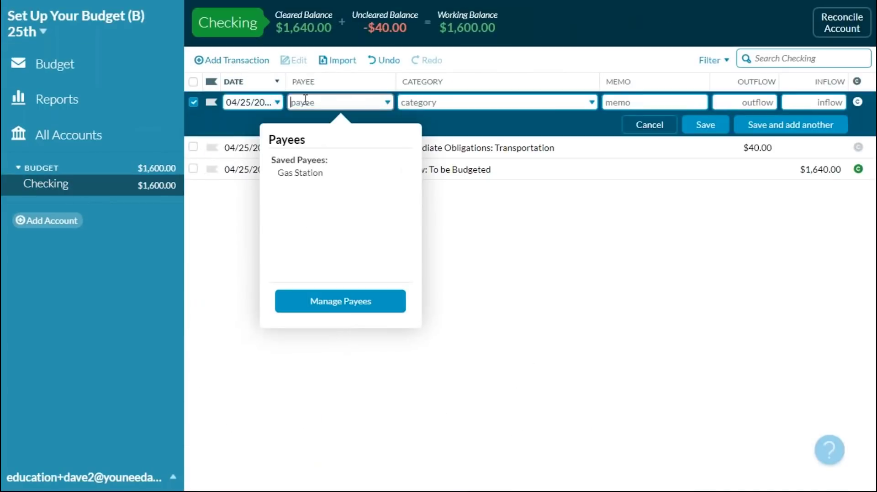
text(Employer)
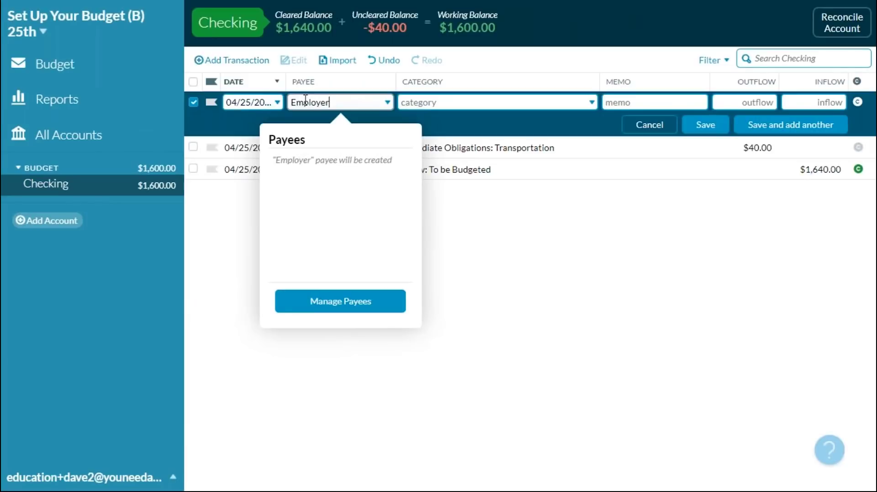
key(Tab)
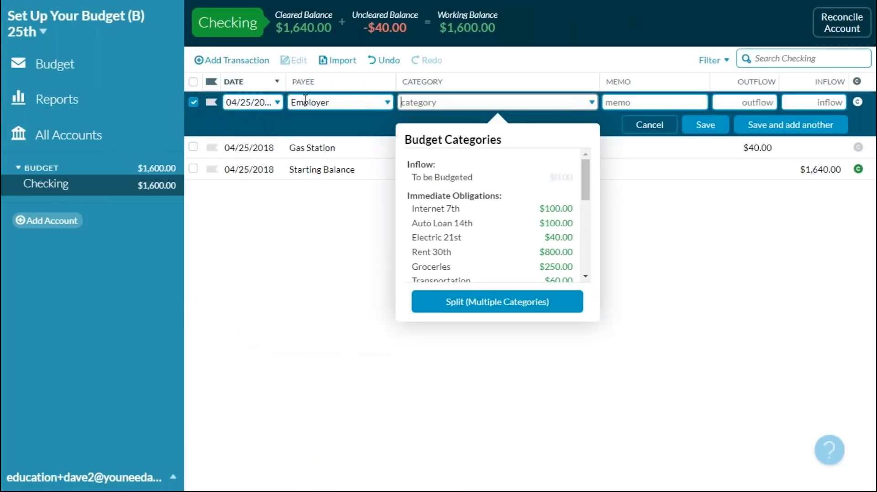
click(460, 179)
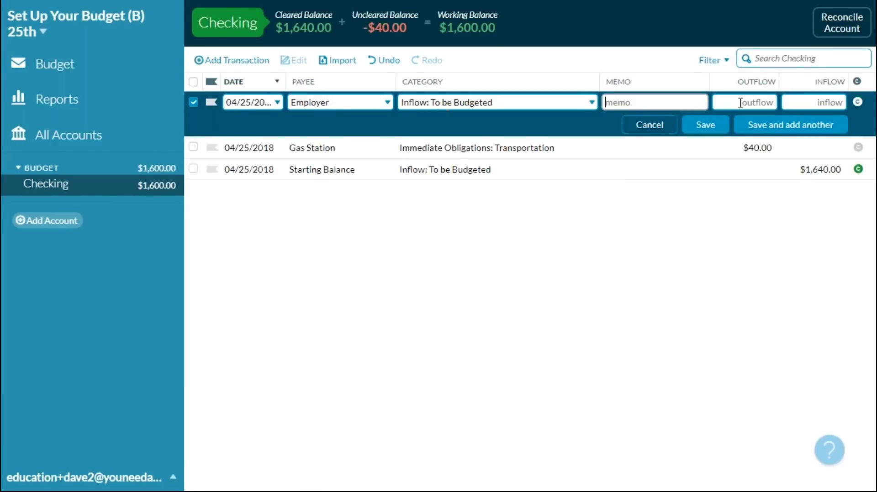
click(811, 100)
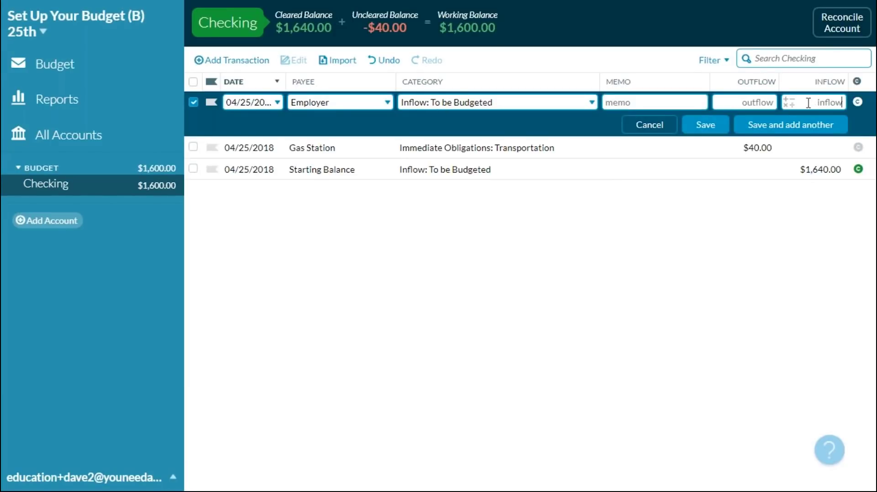
text(1200)
click(707, 125)
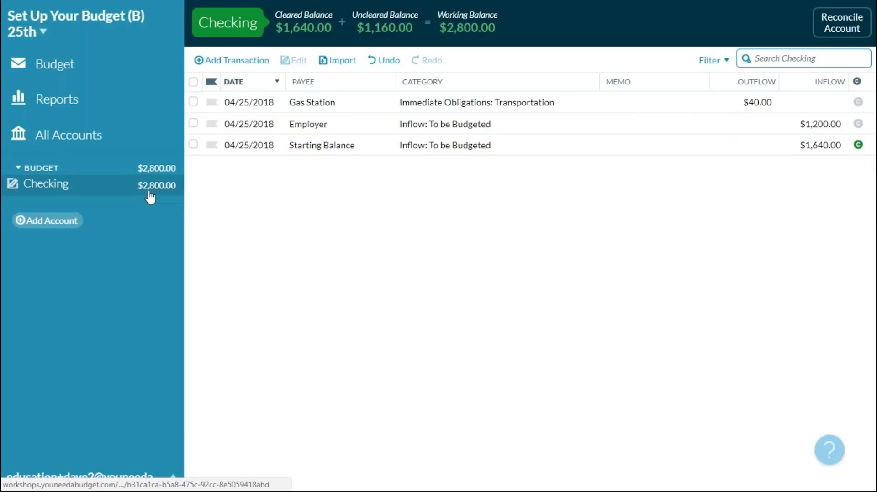
Step: In the April 2018 budget, fund the underfunded amounts of Auto Loan, Electric, Groceries and Transportation together, and clear the selection
click(56, 69)
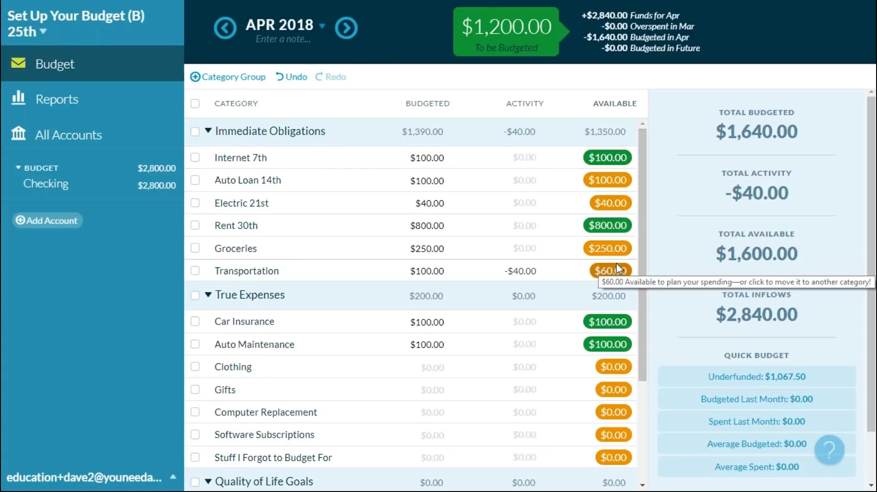
click(196, 181)
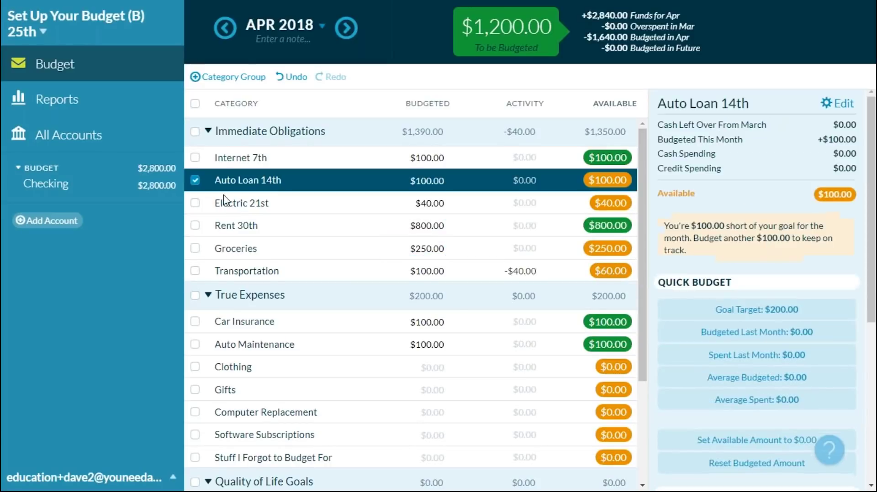
click(195, 204)
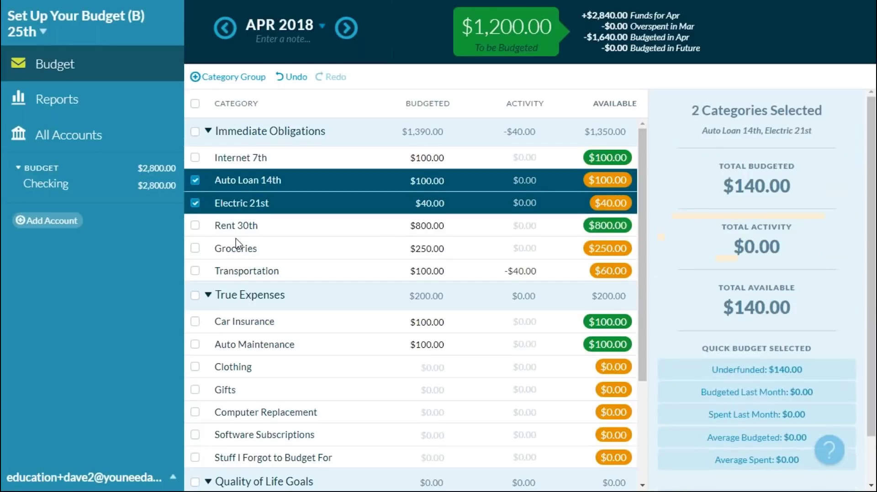
click(195, 248)
click(195, 272)
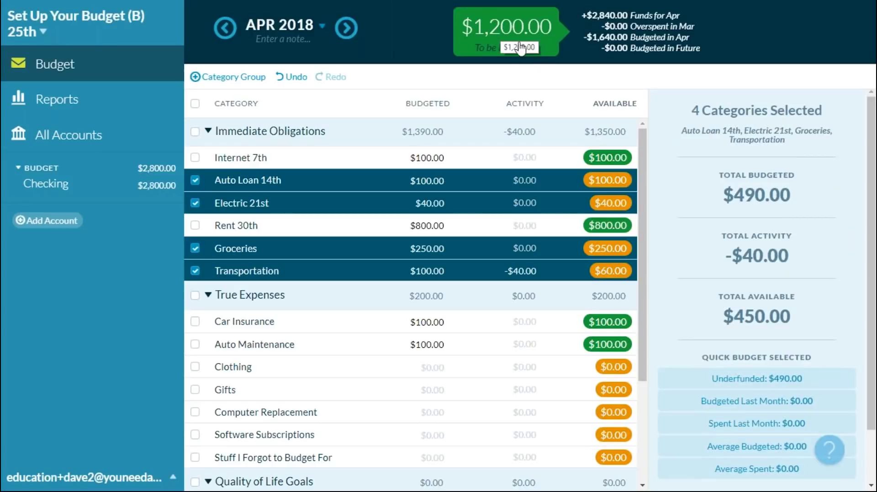
click(754, 383)
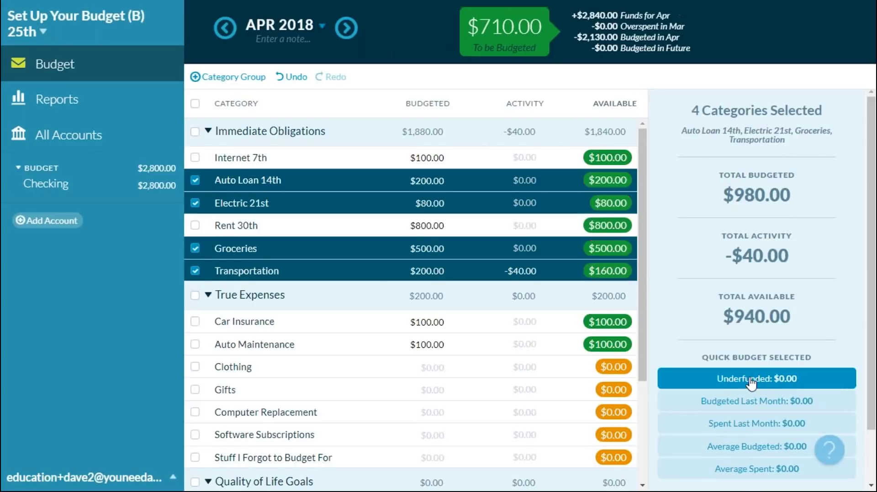
click(195, 181)
click(195, 202)
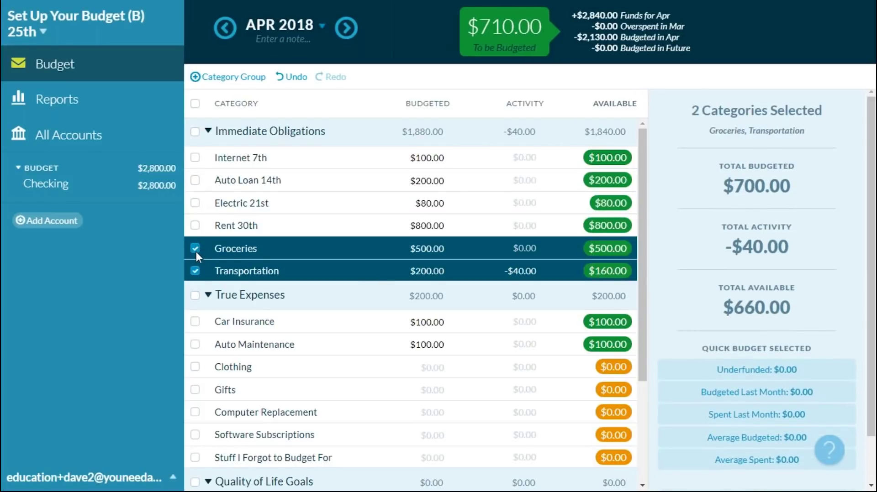
click(195, 248)
click(194, 271)
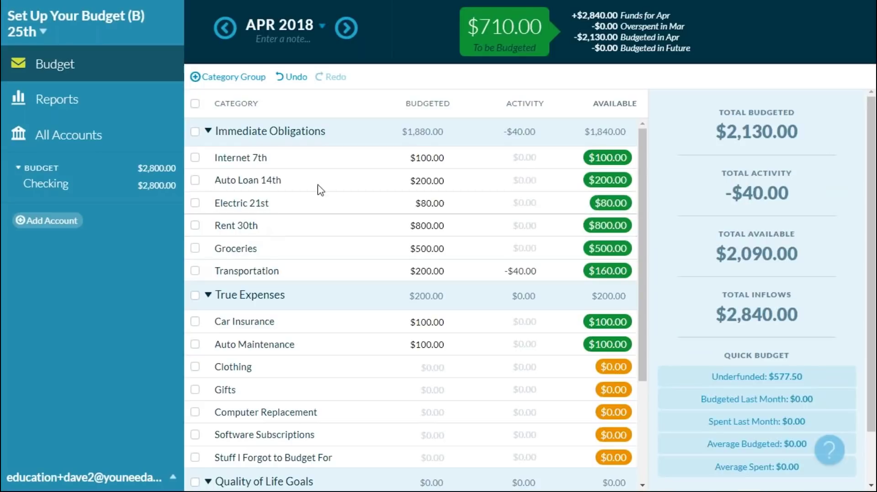
Step: Fund the underfunded amounts of Clothing, Gifts, Computer Replacement, Software Subscriptions and Stuff I Forgot to Budget For, and deselect them
scroll(392, 265, down, 2)
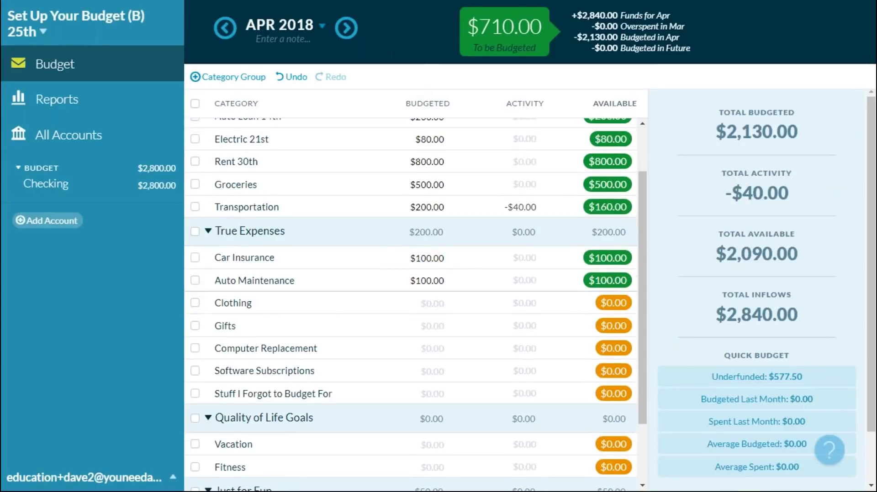
click(194, 303)
click(195, 326)
click(195, 348)
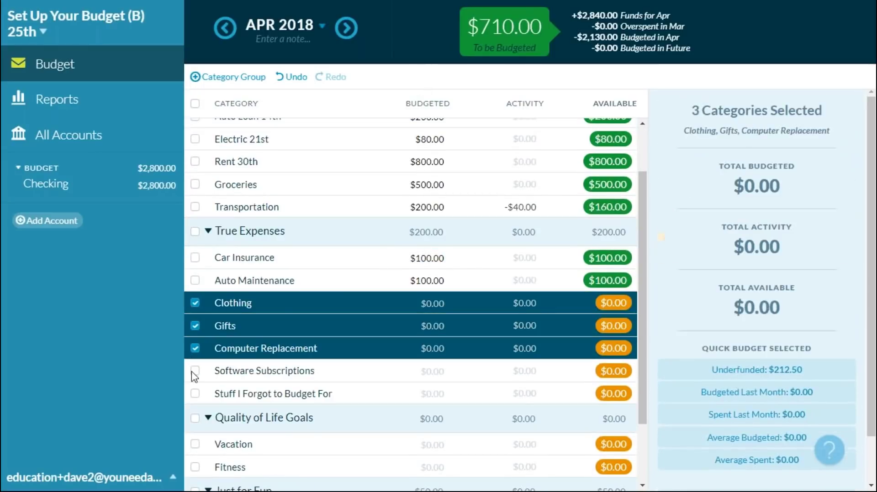
click(195, 371)
click(194, 394)
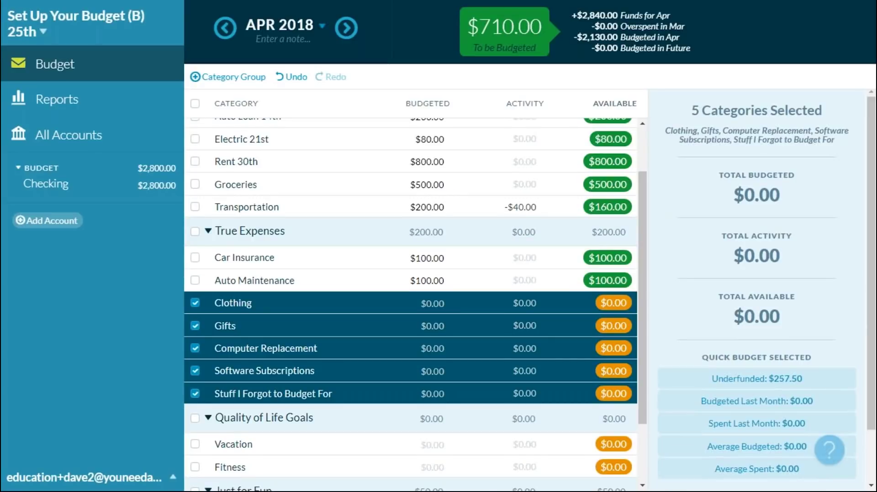
click(804, 384)
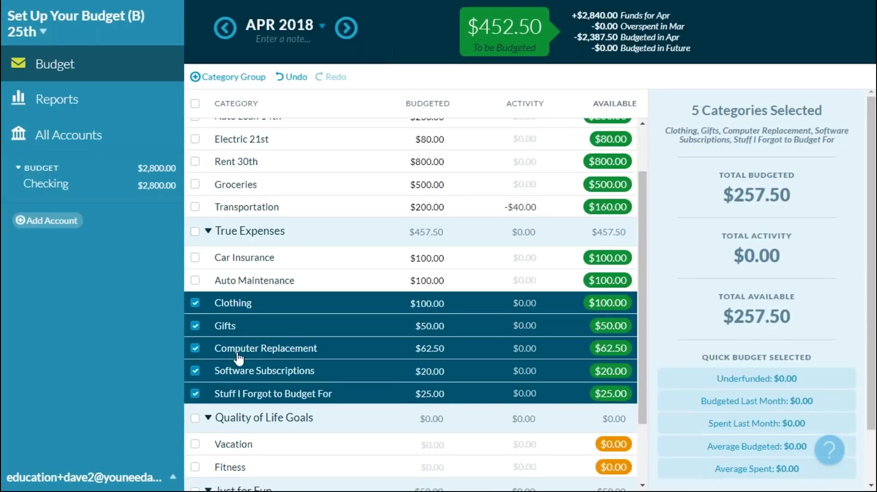
click(195, 303)
click(195, 326)
click(195, 348)
click(195, 371)
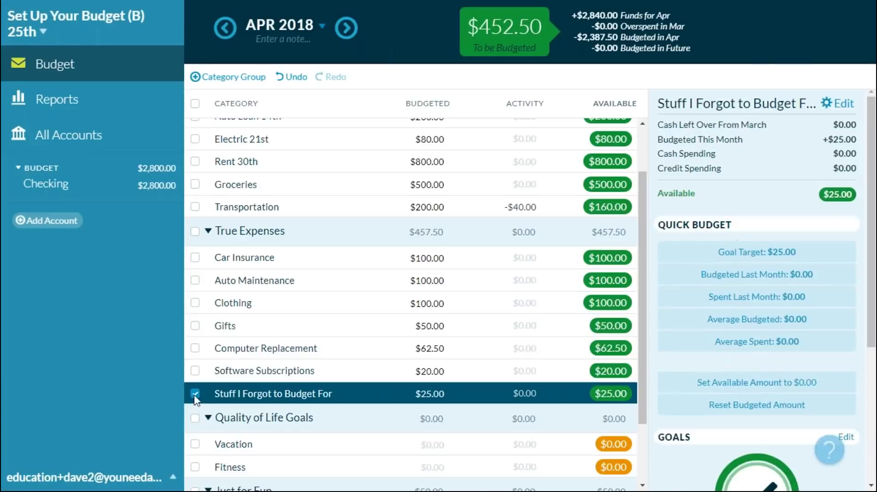
click(194, 393)
Step: Fund the underfunded amount of the whole Quality of Life Goals group and deselect the group
scroll(214, 379, down, 2)
click(195, 336)
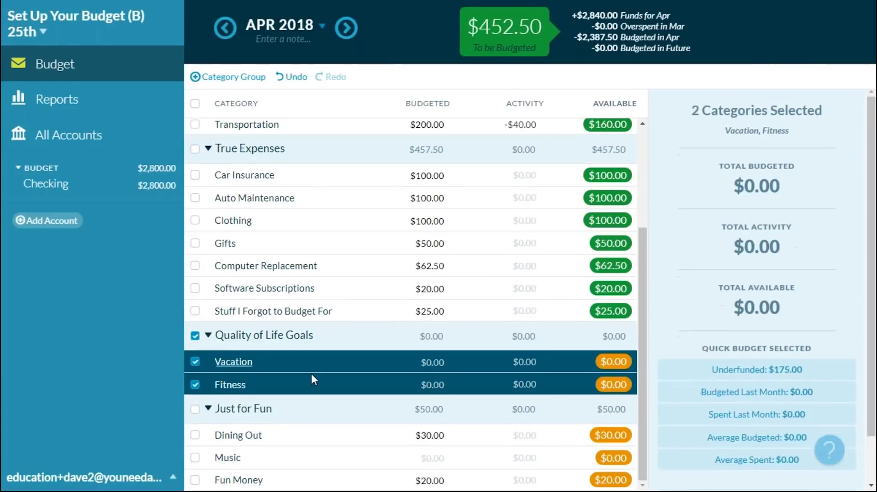
click(801, 371)
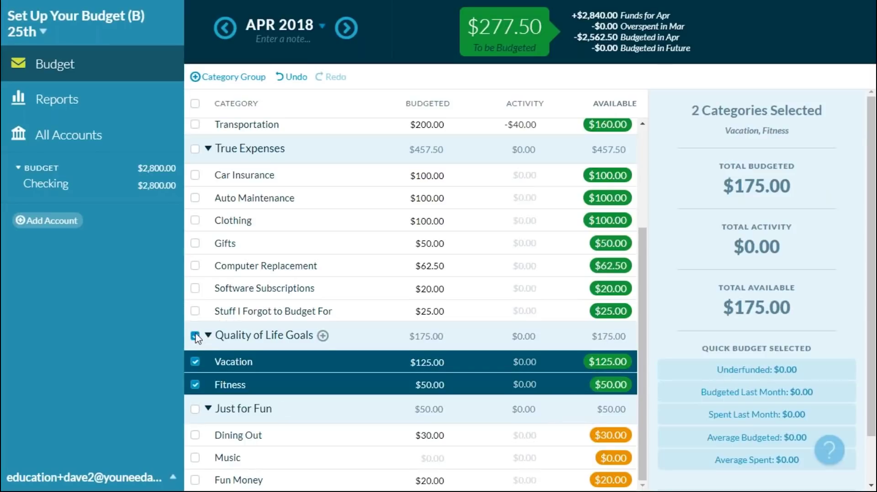
click(195, 336)
Step: Fund the underfunded amount of the whole Just for Fun group and deselect the group
click(195, 410)
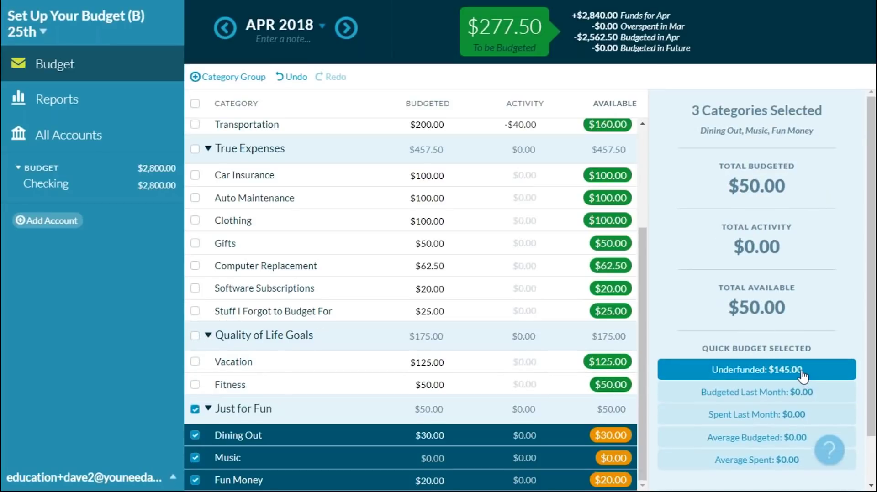
click(802, 372)
click(195, 409)
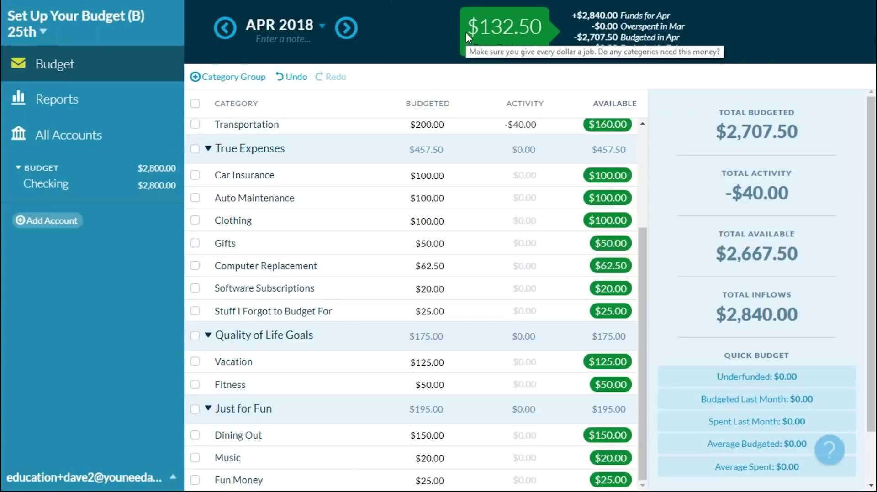
Step: Switch to the May 2018 budget and budget 100 for Groceries
click(347, 29)
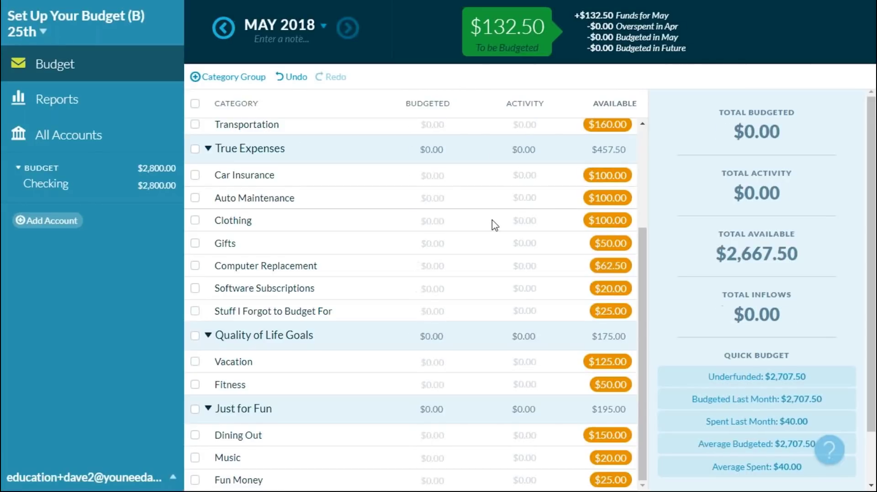
scroll(494, 225, up, 3)
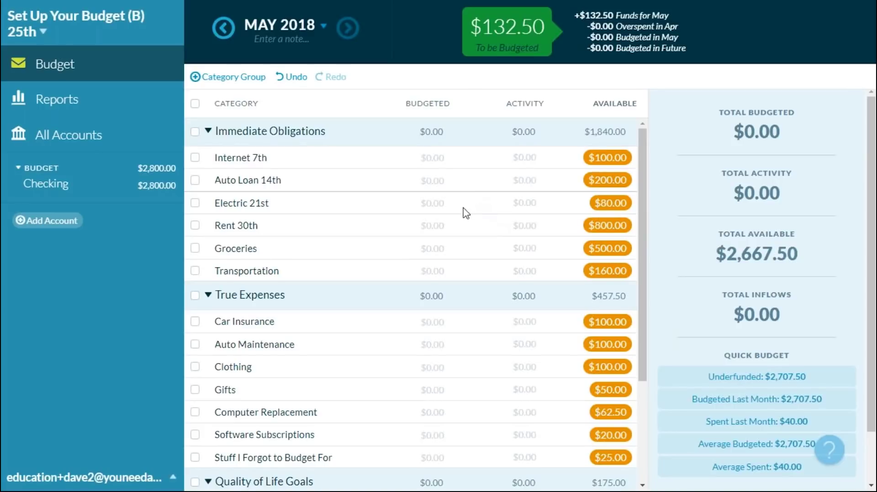
click(433, 249)
click(433, 249)
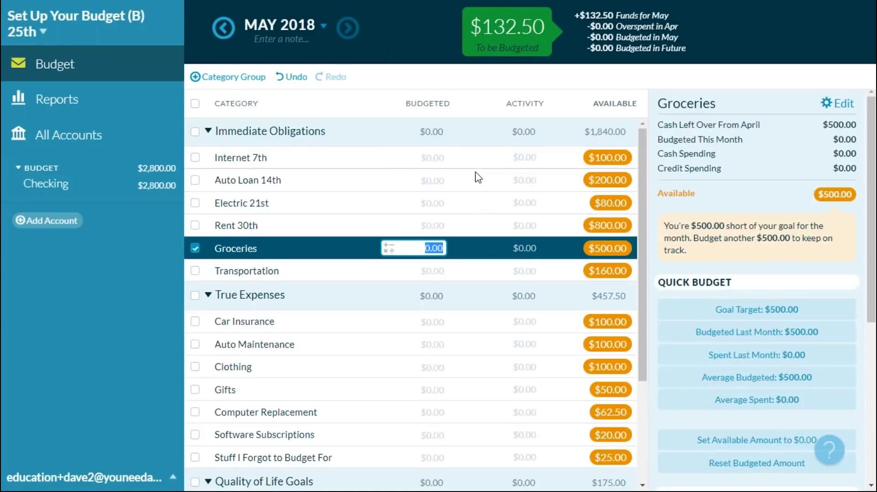
text(100)
key(Return)
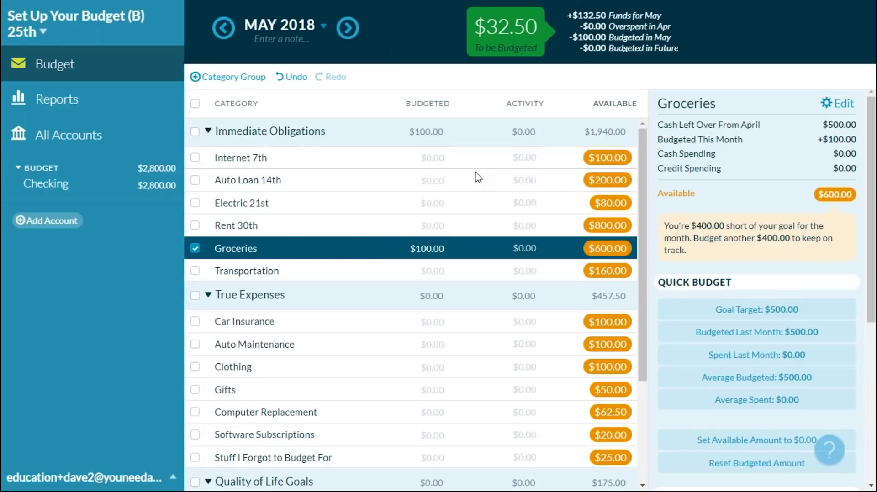
Step: Budget 32.50 for Transportation in May 2018
key(Down)
text(32)
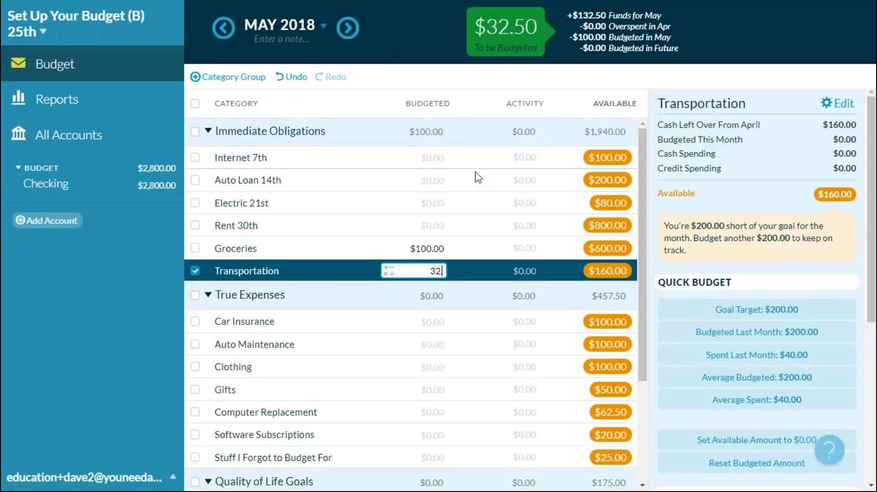
text(.50)
key(Return)
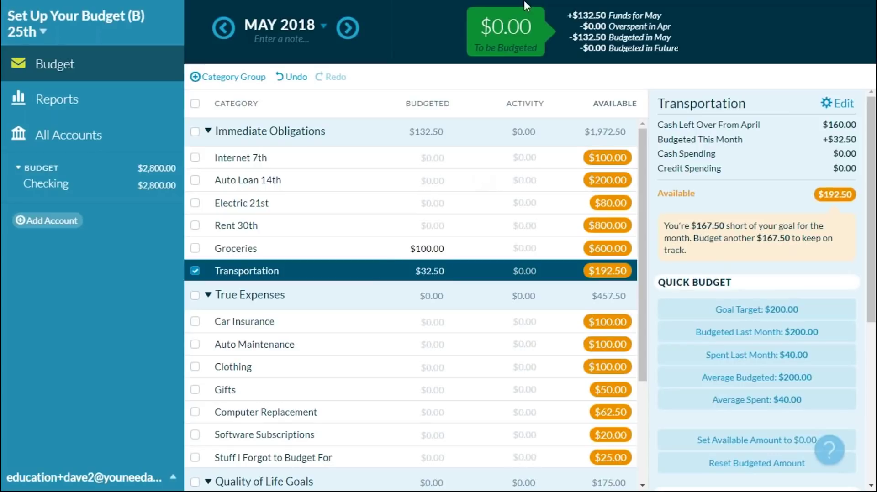
Step: Return to the April 2018 budget and subtract 20 from the amount budgeted for Dining Out
click(228, 39)
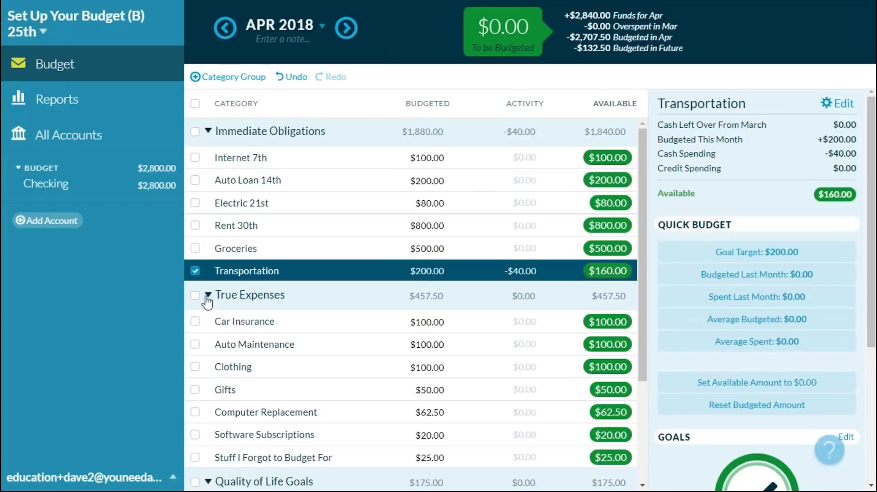
click(196, 273)
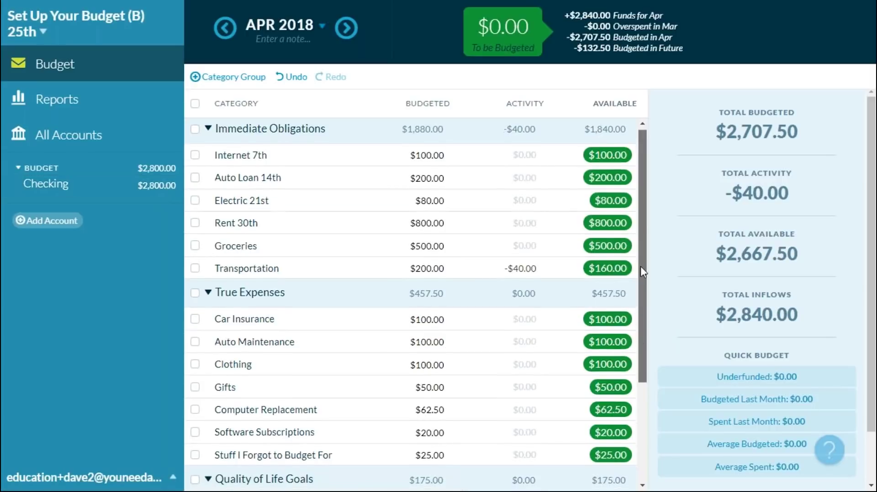
drag(640, 267, 640, 371)
click(436, 436)
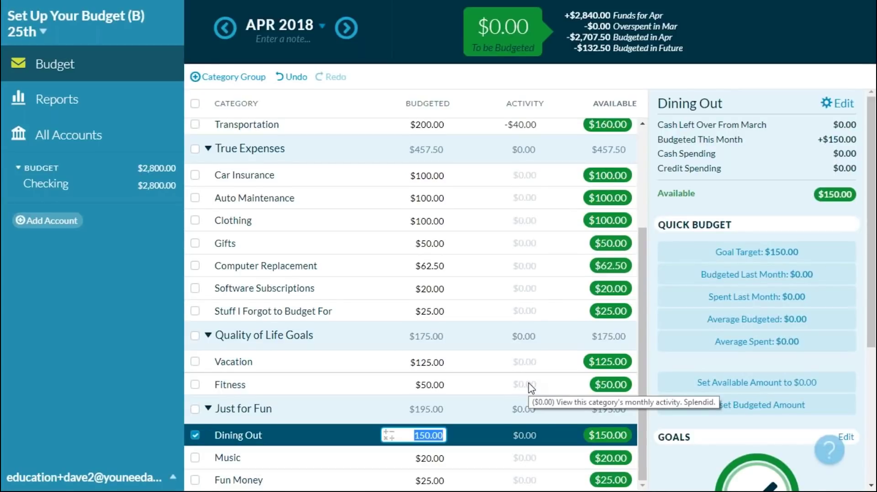
key(Right)
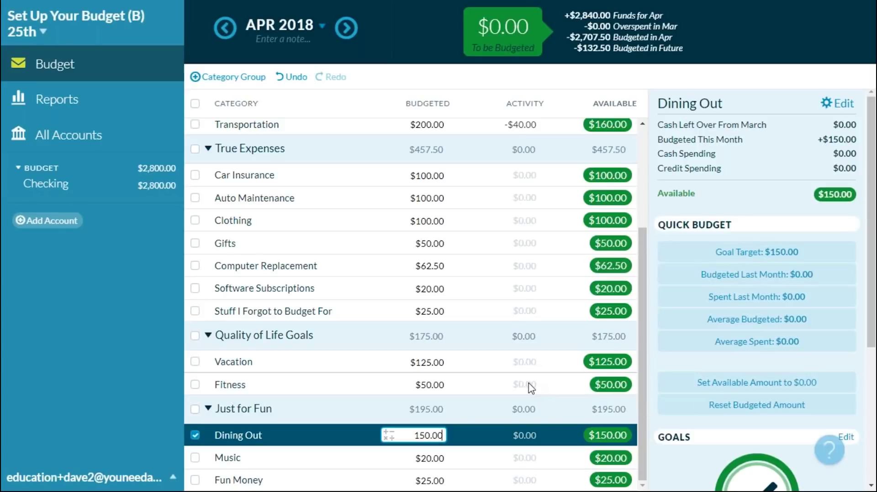
text(-20)
key(Return)
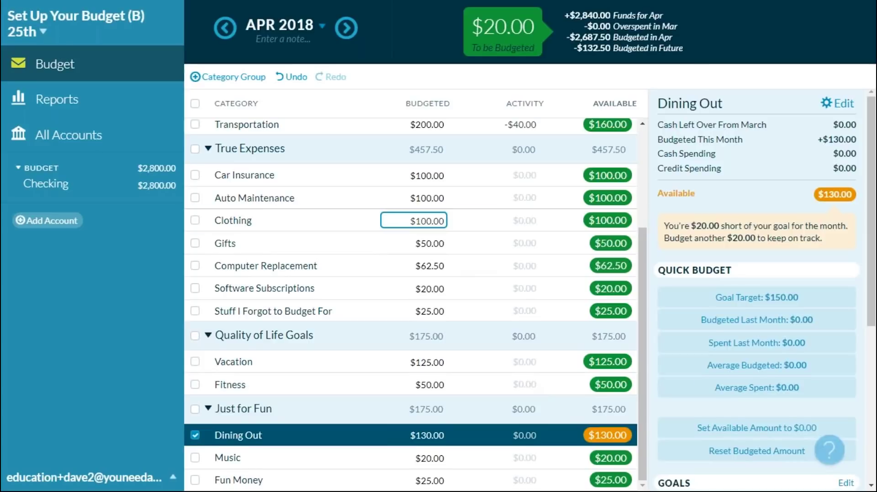
Step: Add 20 to the amount budgeted for Clothing under True Expenses
click(434, 220)
key(End)
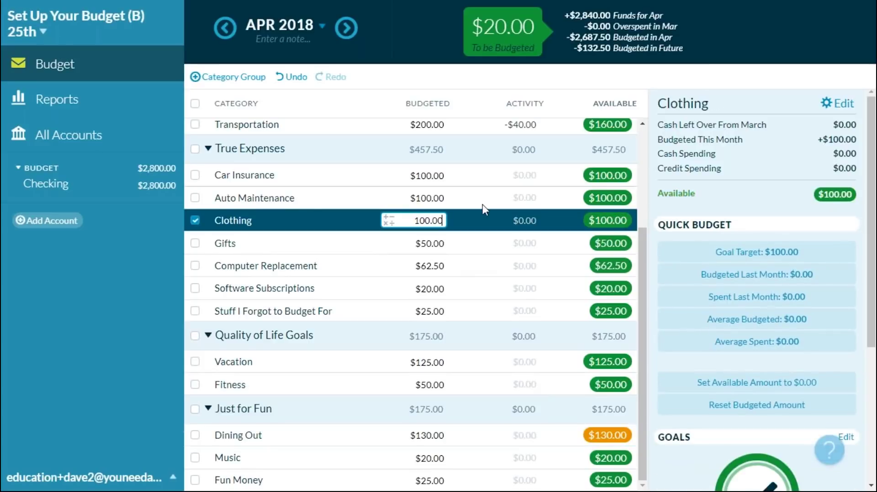
text(+20)
key(Return)
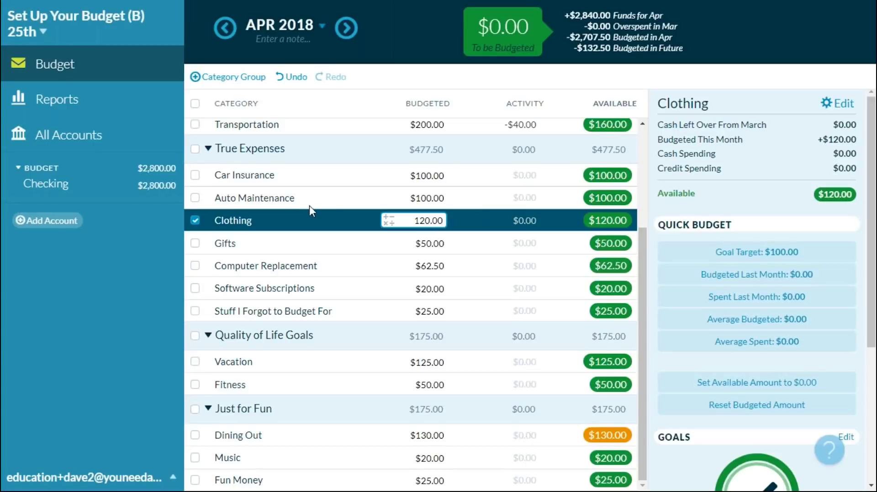
scroll(309, 205, up, 3)
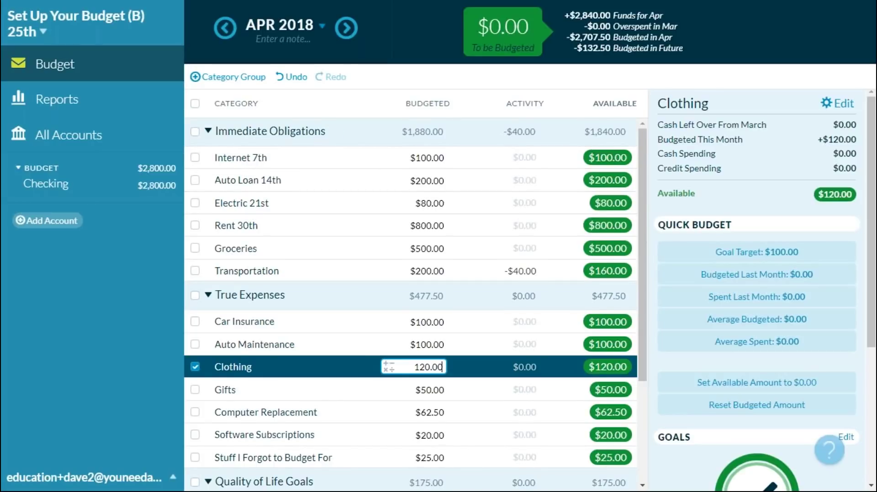
key(Return)
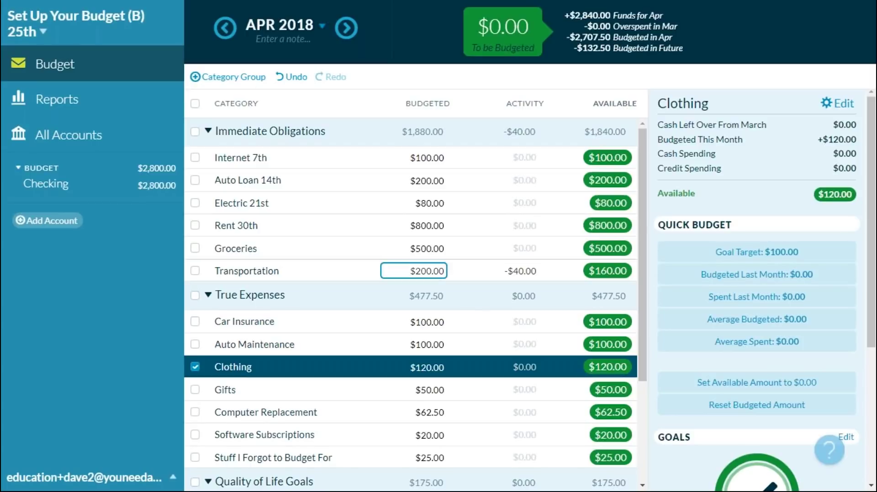
Step: Examine the budgeted amounts and goal details of Car Insurance, Vacation and Computer Replacement
click(445, 321)
click(445, 322)
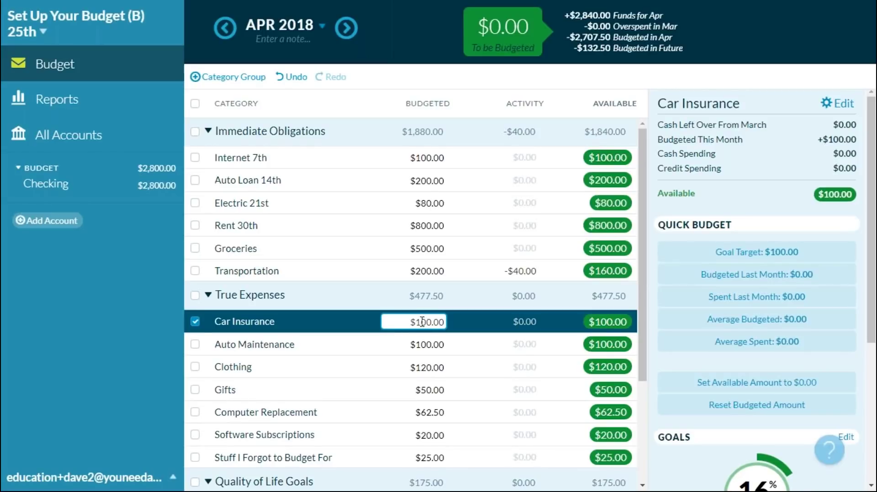
key(Return)
scroll(411, 347, down, 3)
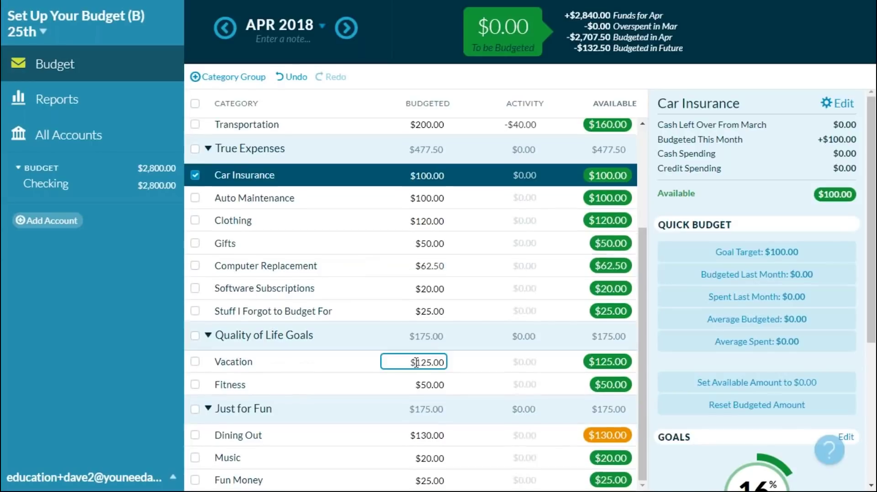
click(417, 362)
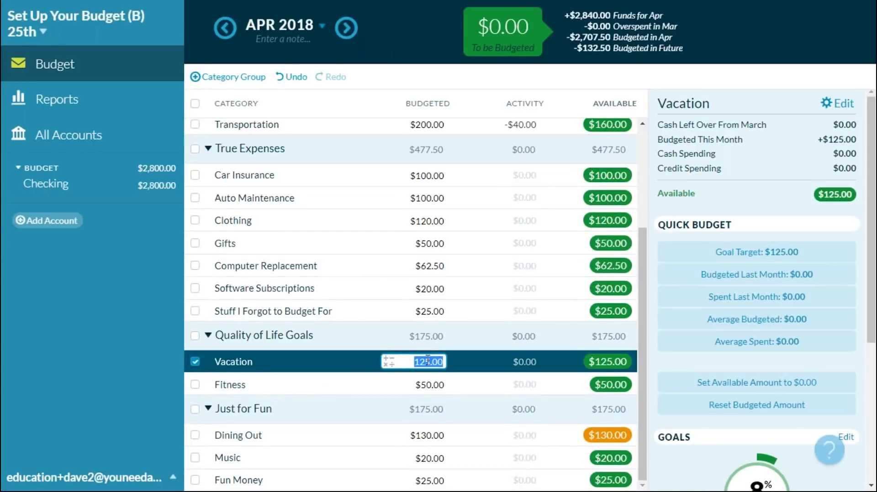
click(431, 267)
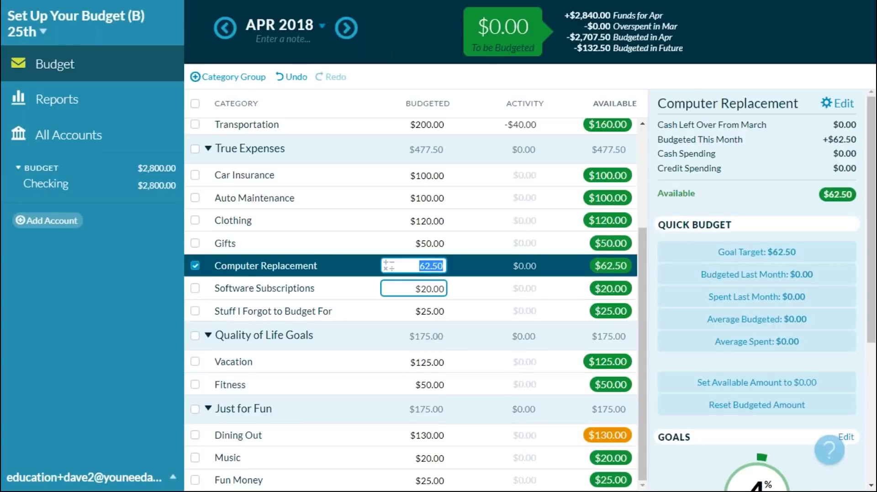
Step: Deselect Computer Replacement and view the budget and goal details of the Internet 7th category under Immediate Obligations
click(195, 265)
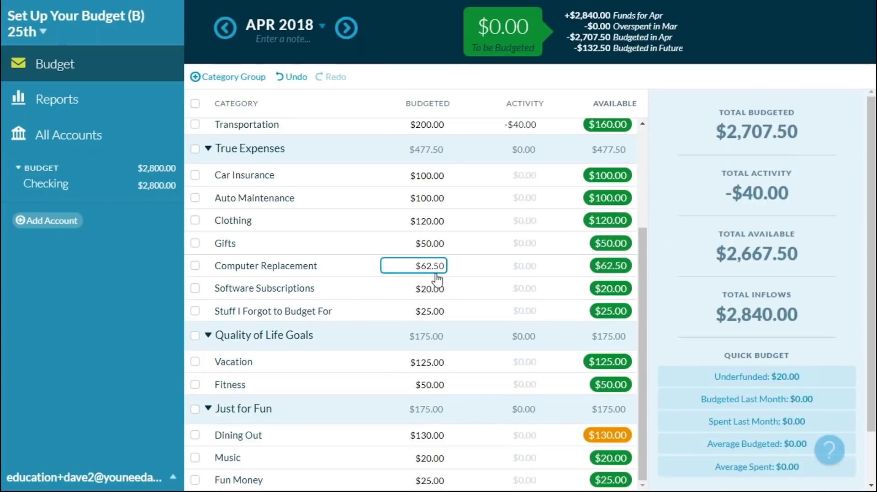
scroll(417, 358, up, 1)
scroll(416, 359, up, 2)
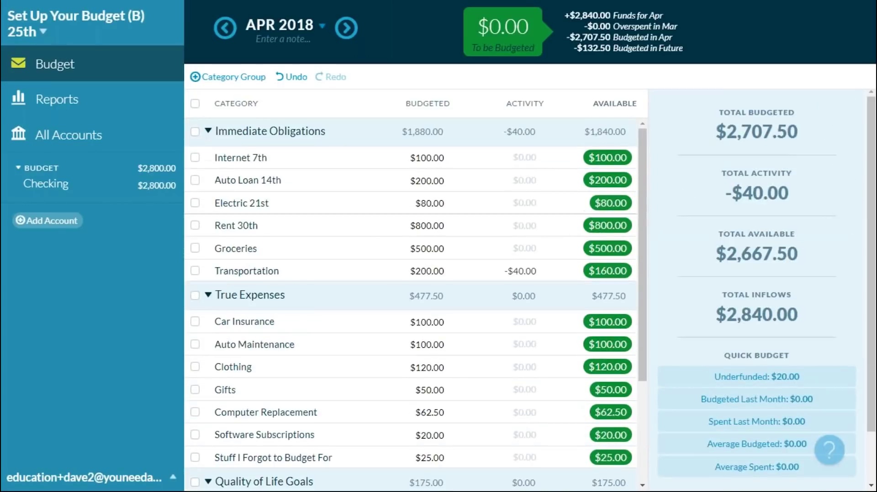
click(461, 164)
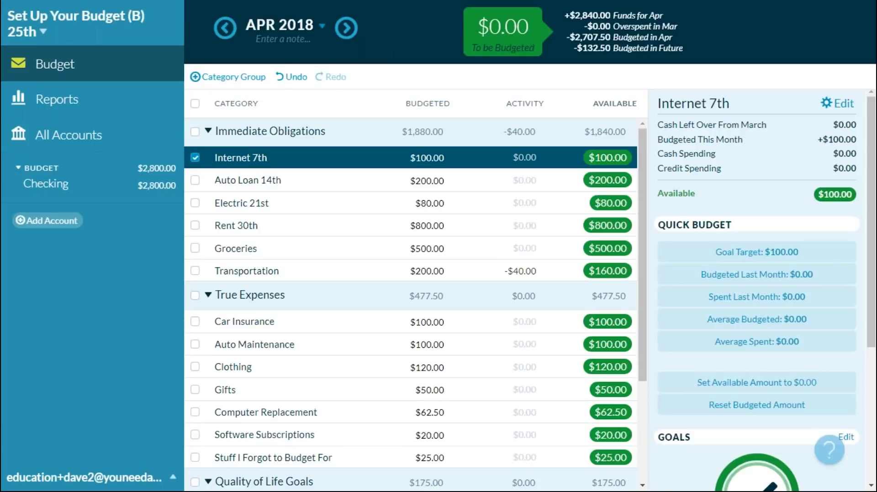
click(195, 157)
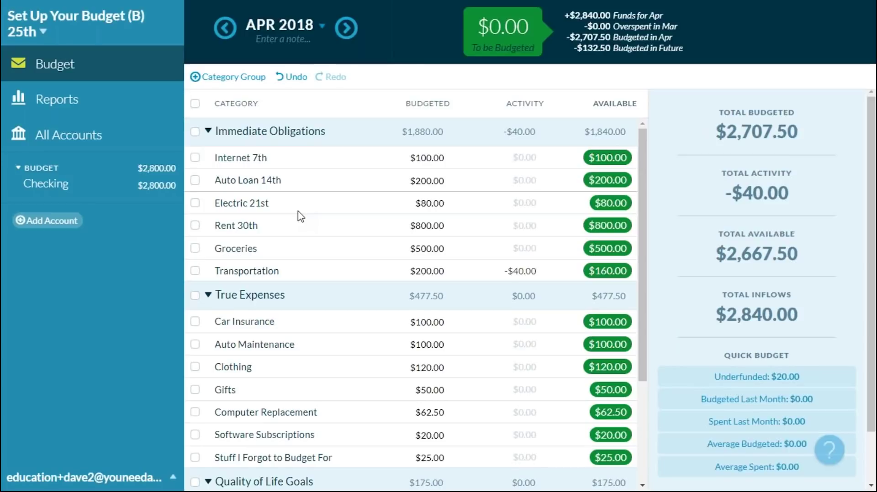
Step: Change the Gifts goal to Target Category Balance by Date, with a target balance of 600 by August 2018
click(477, 391)
scroll(756, 342, down, 4)
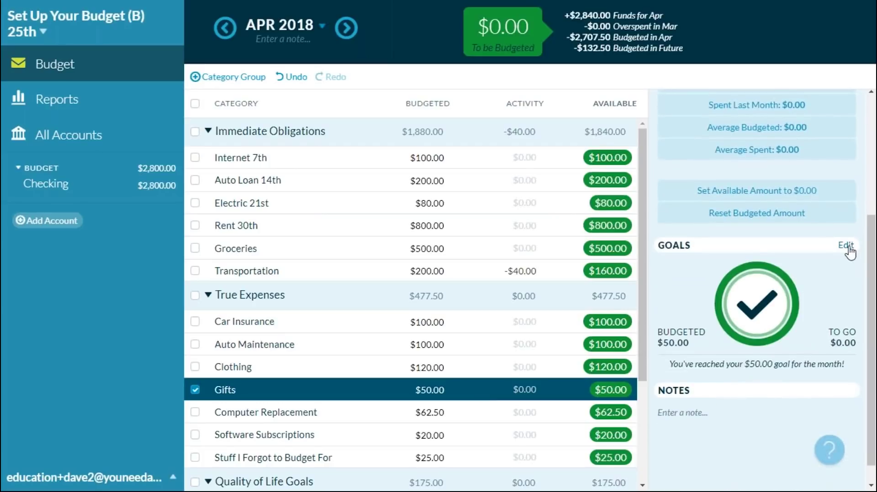
click(846, 247)
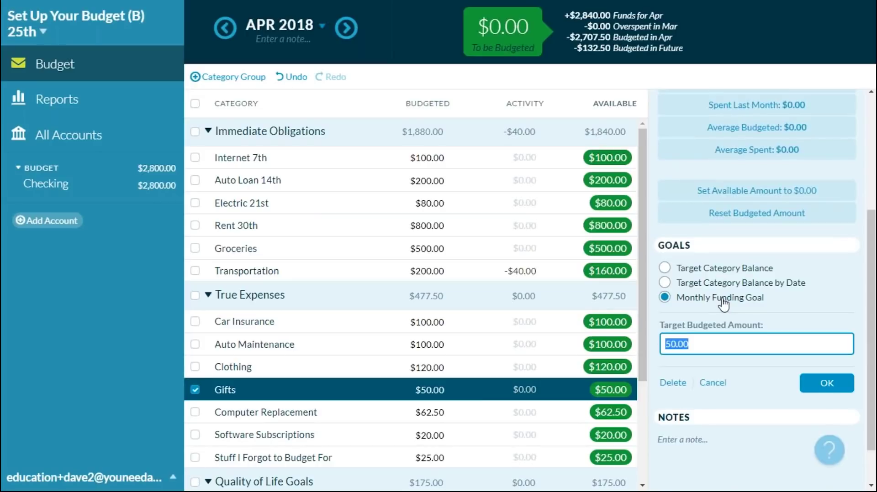
click(665, 284)
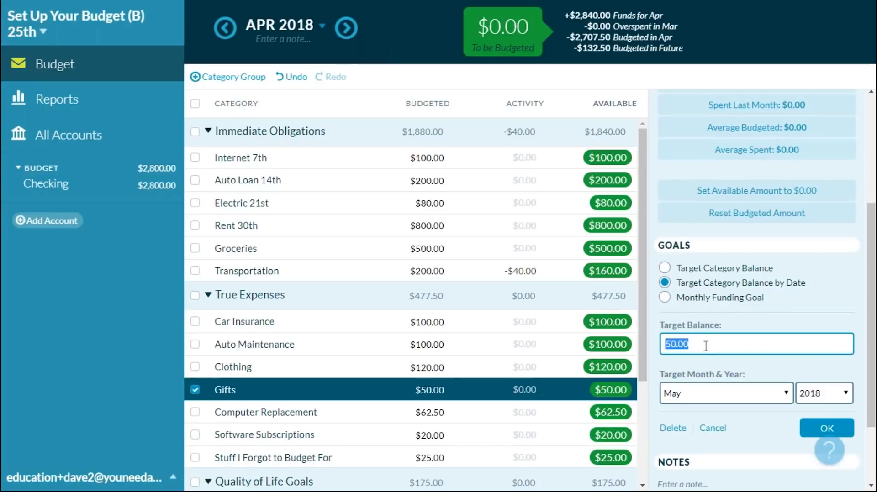
text(600)
click(703, 395)
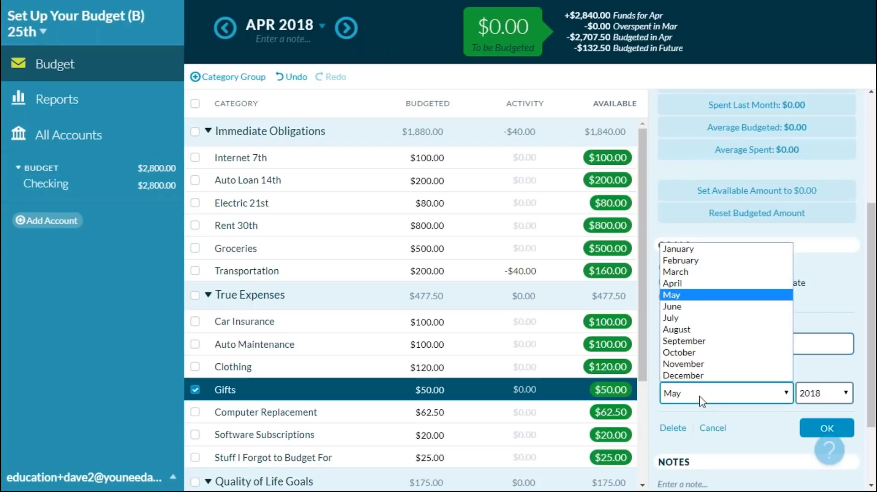
click(679, 346)
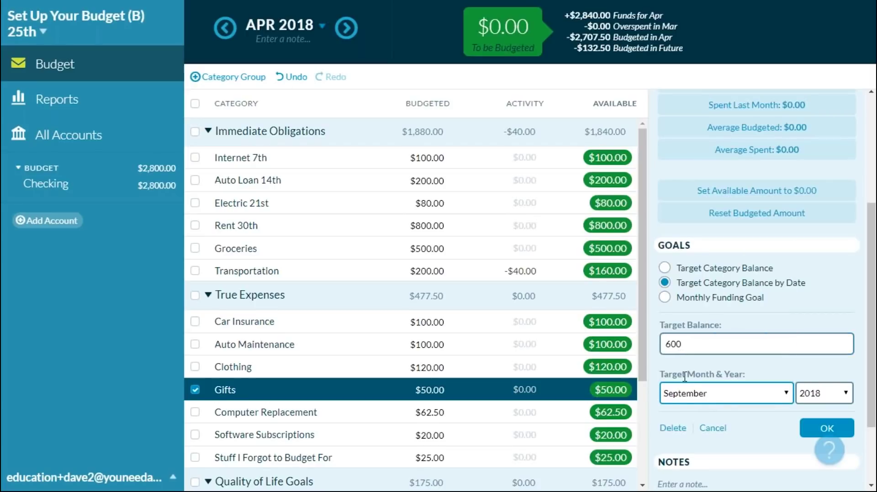
click(685, 396)
click(677, 329)
scroll(829, 387, down, 2)
click(826, 364)
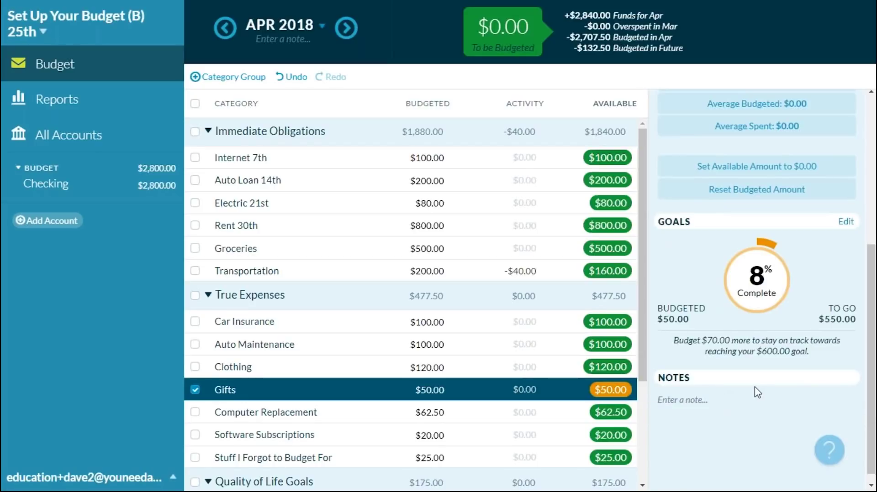
scroll(781, 174, up, 3)
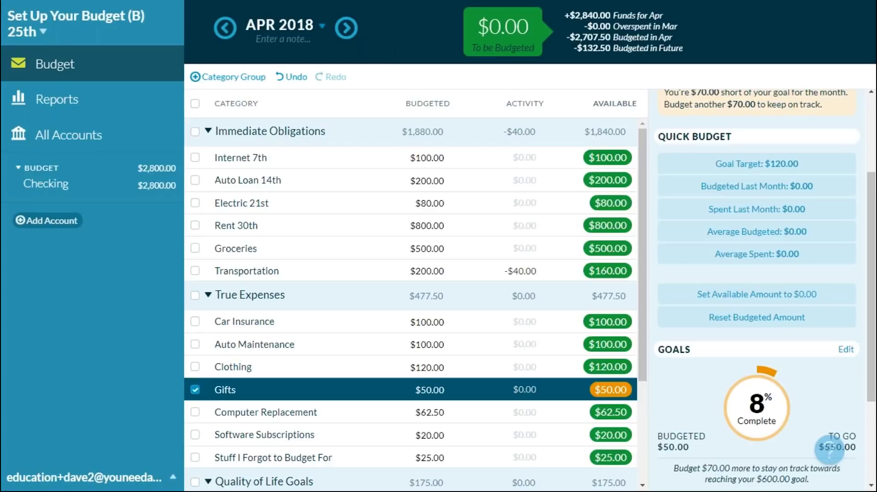
Step: Add an account named Savings without connecting a bank, using the Savings account type and a current balance of 500
click(55, 221)
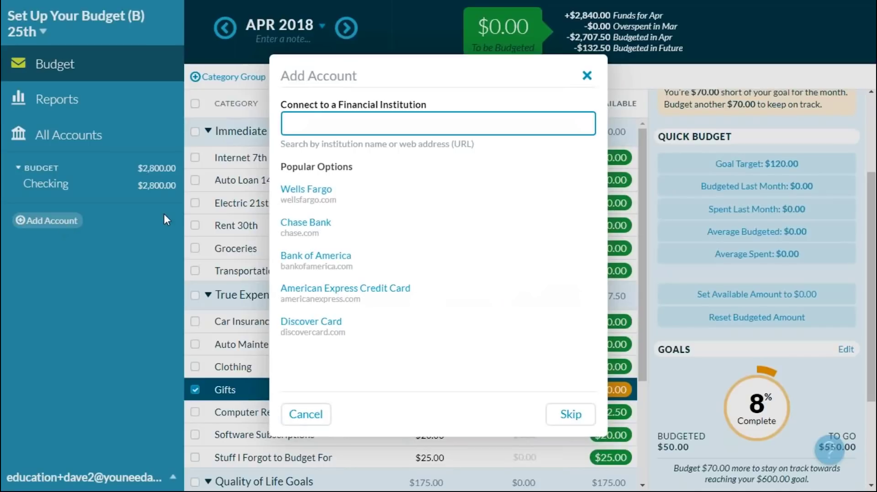
click(562, 415)
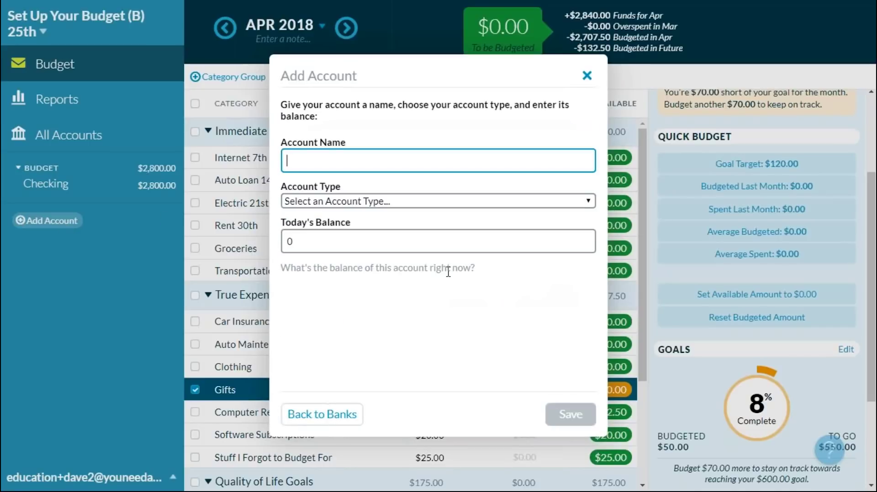
text(Savings)
click(319, 201)
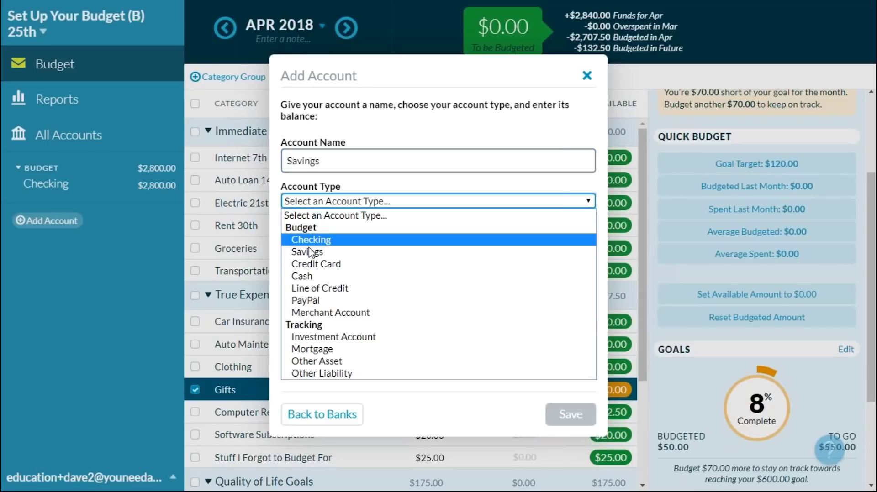
click(297, 251)
key(Tab)
text(500)
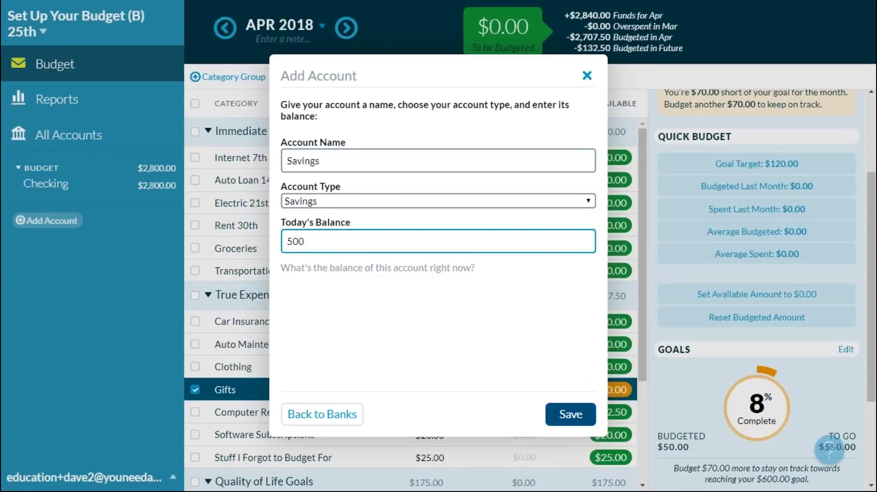
click(571, 415)
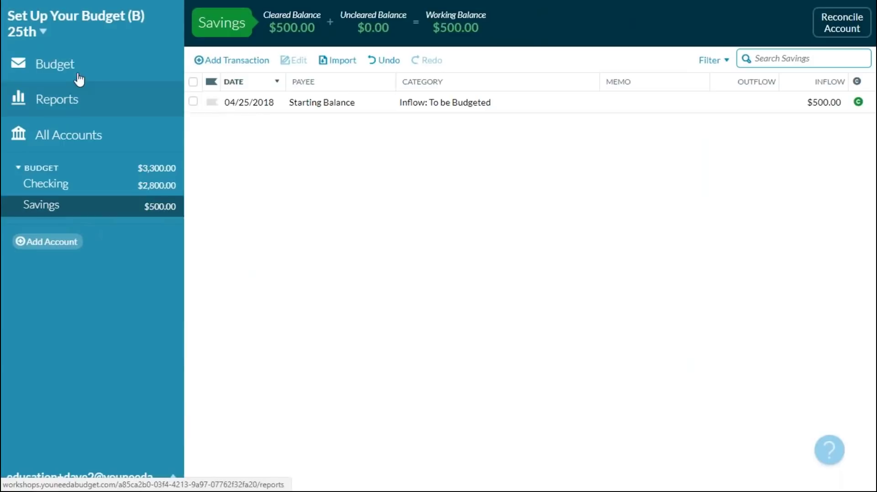
Step: Return to the budget, add an Emergency Fund category under True Expenses, and budget 500 for it
click(101, 62)
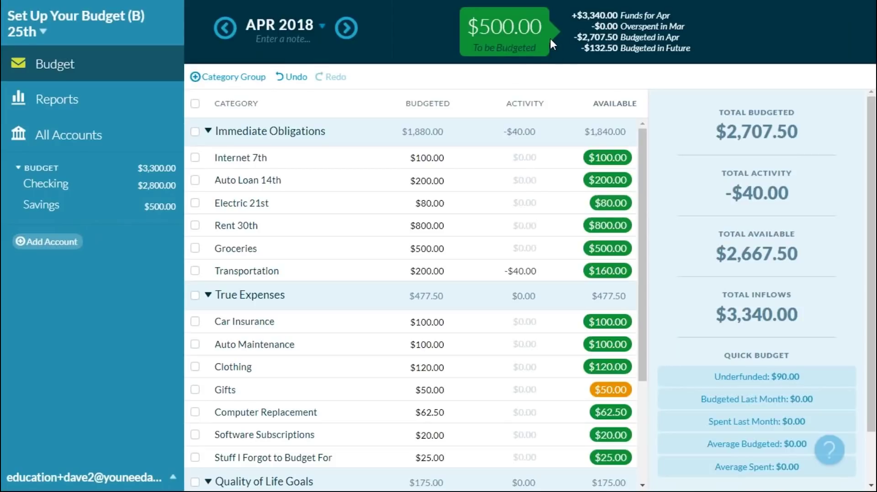
mouse_move(543, 44)
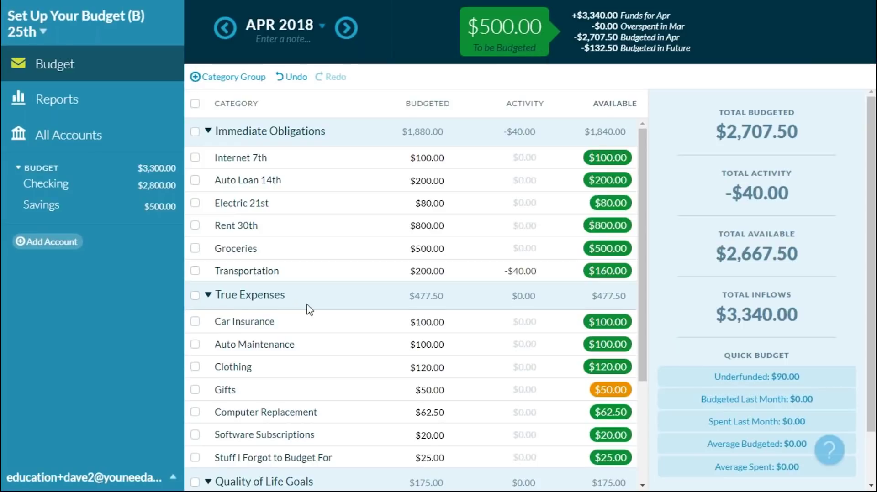
mouse_move(294, 297)
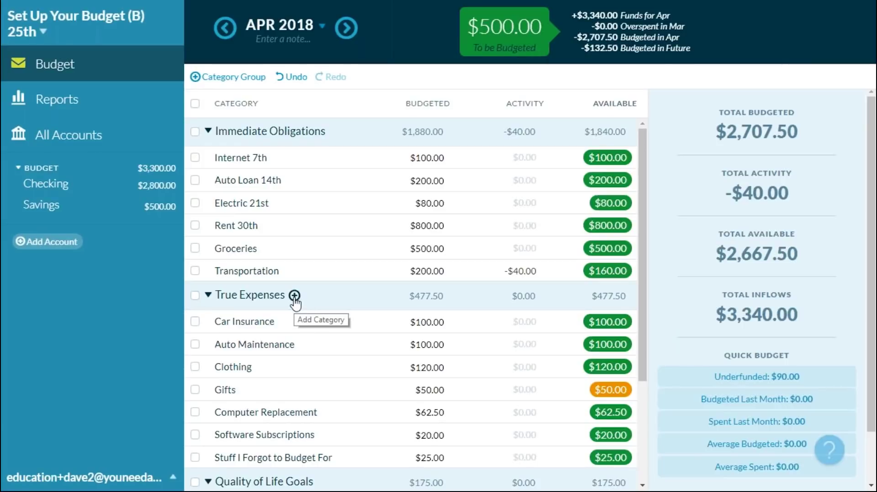
click(295, 297)
text(E)
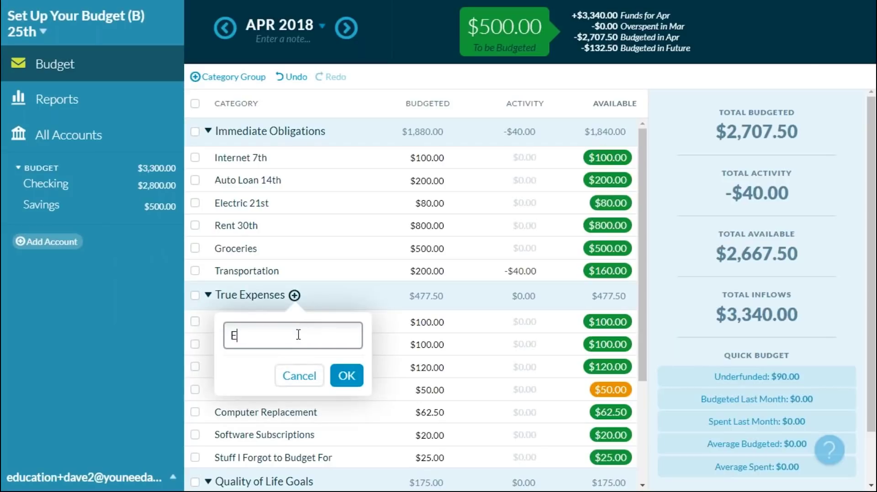
text(mergency Fund)
click(345, 376)
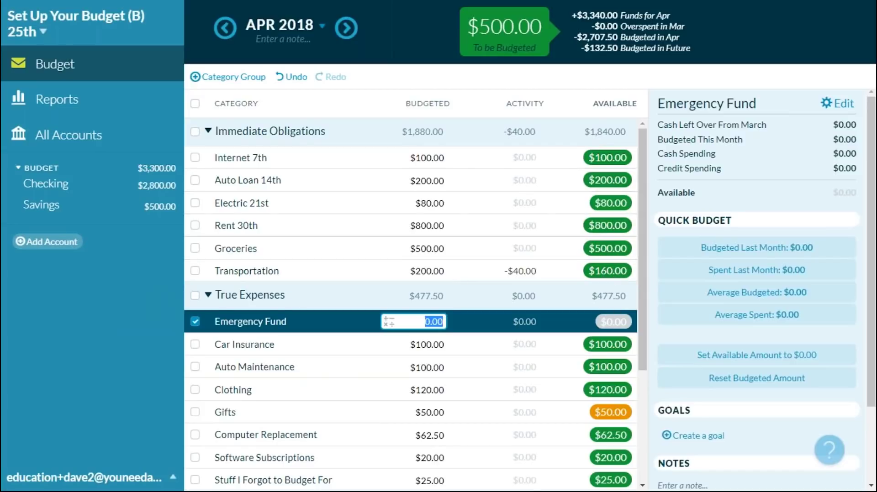
text(500)
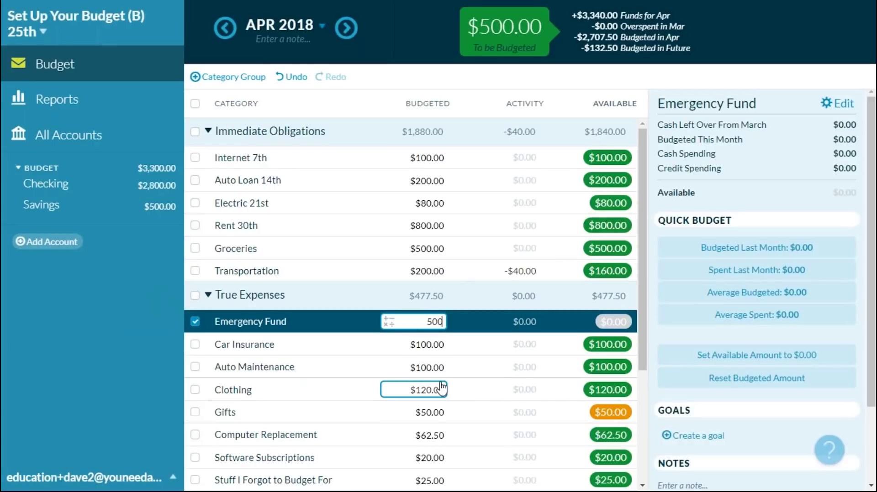
key(Return)
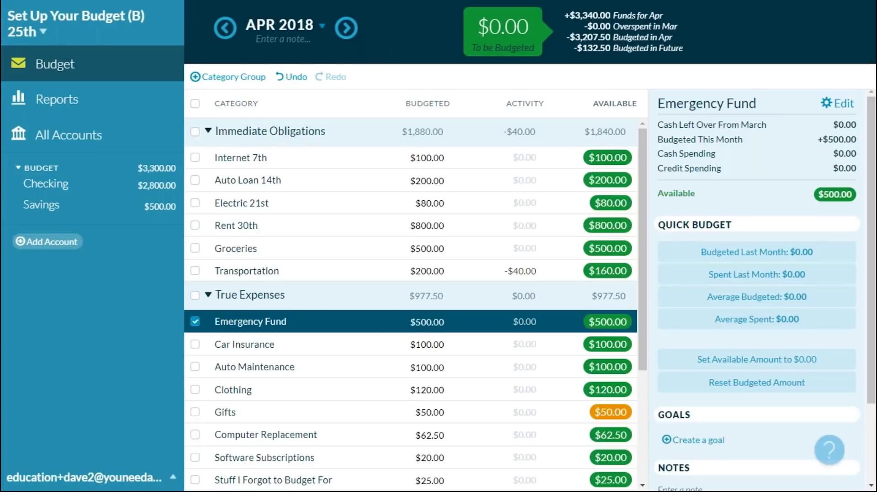
Step: View the account types offered for a new account without a bank connection, and close the form without saving
click(53, 242)
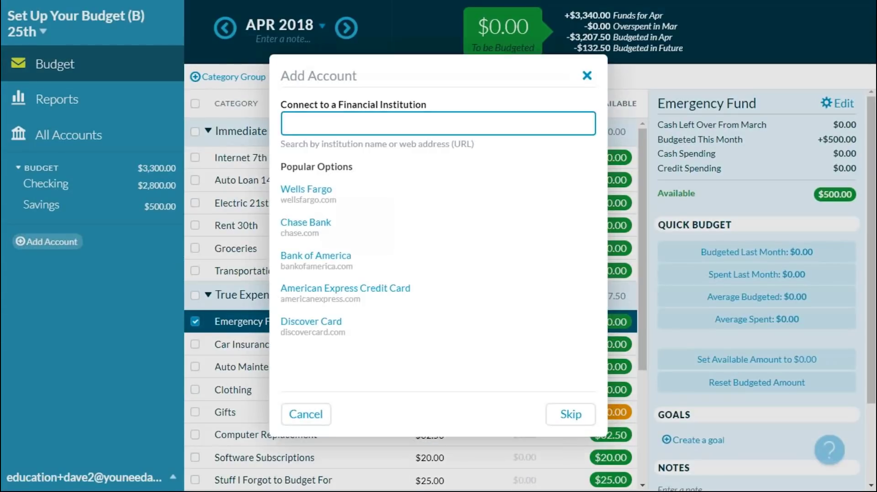
click(570, 415)
click(313, 201)
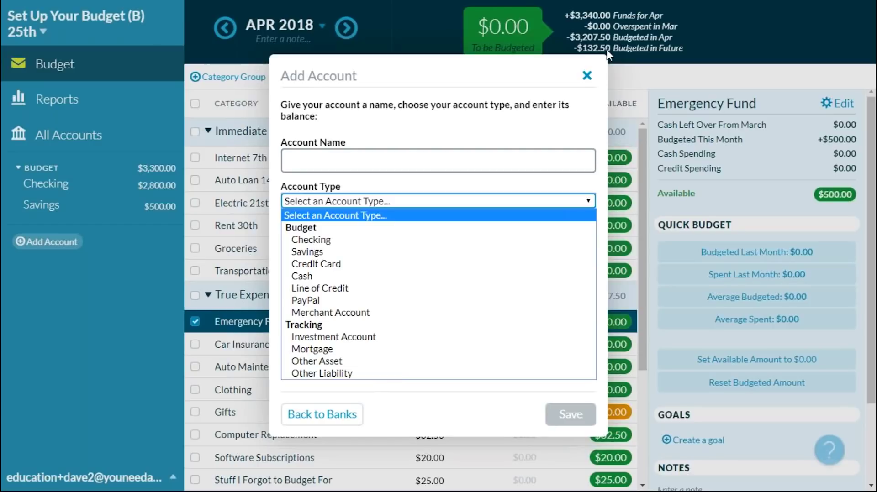
click(587, 77)
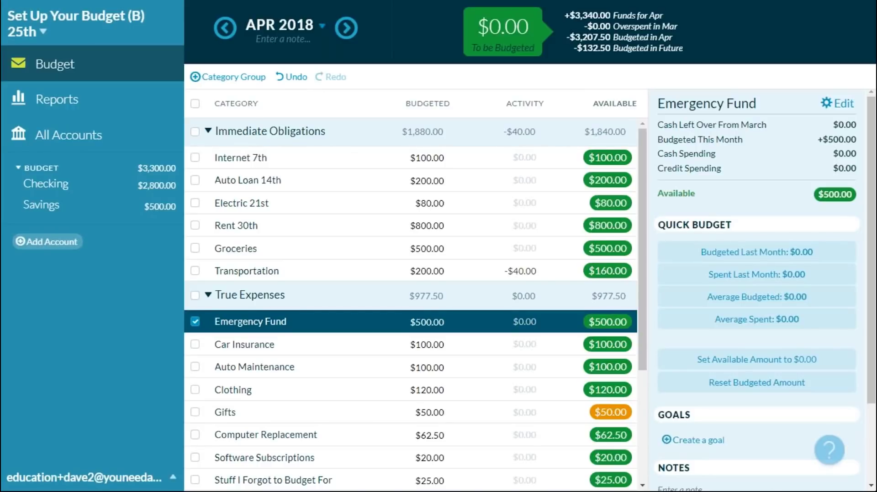
Step: Search the in-app help for "keyboard"
click(829, 452)
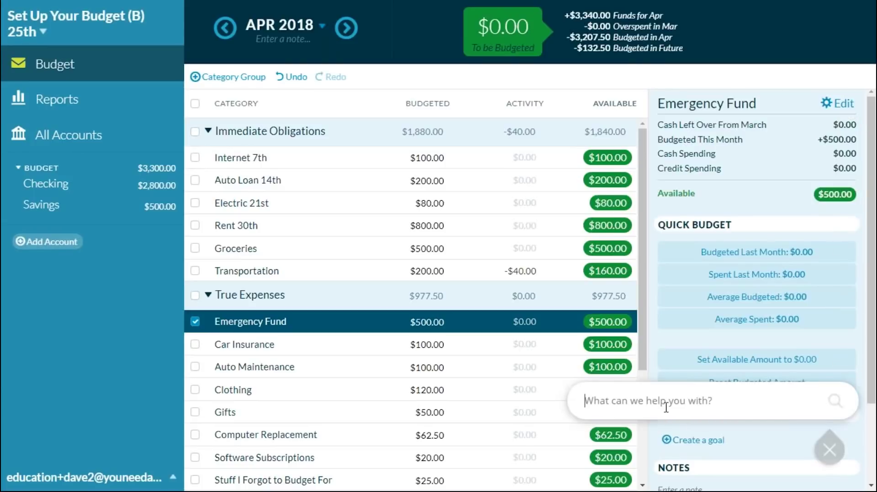
text(keyboa)
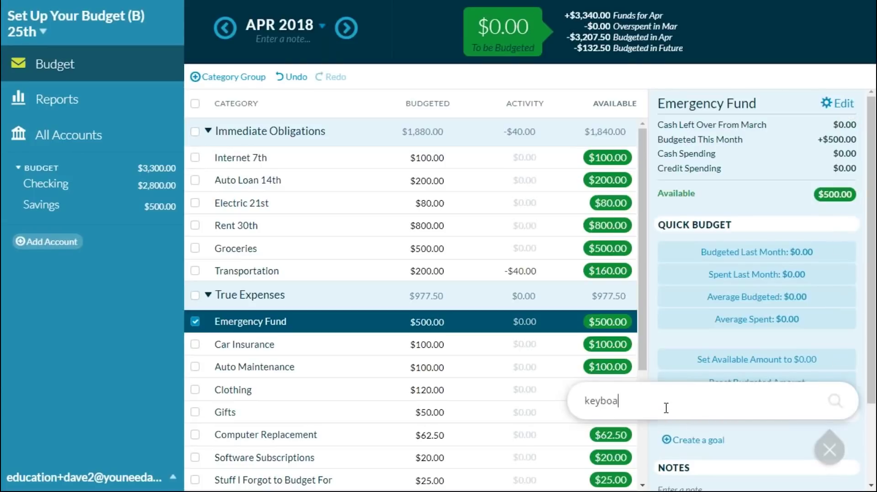
text(rd)
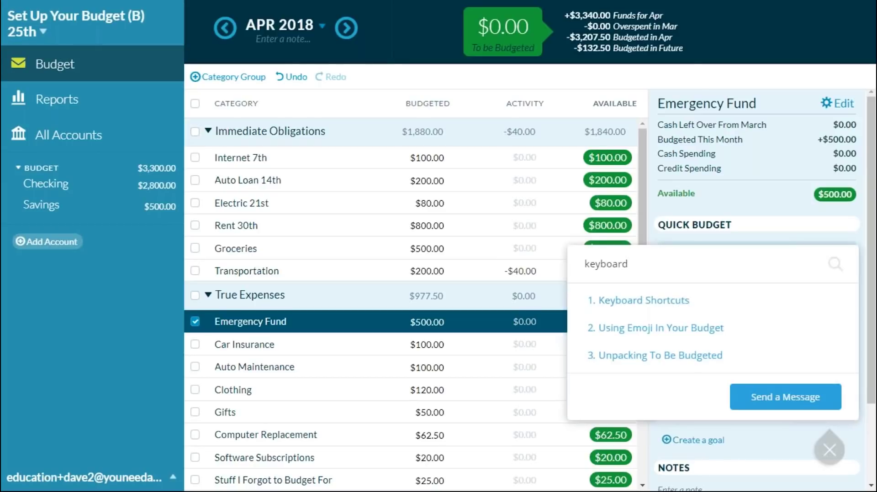